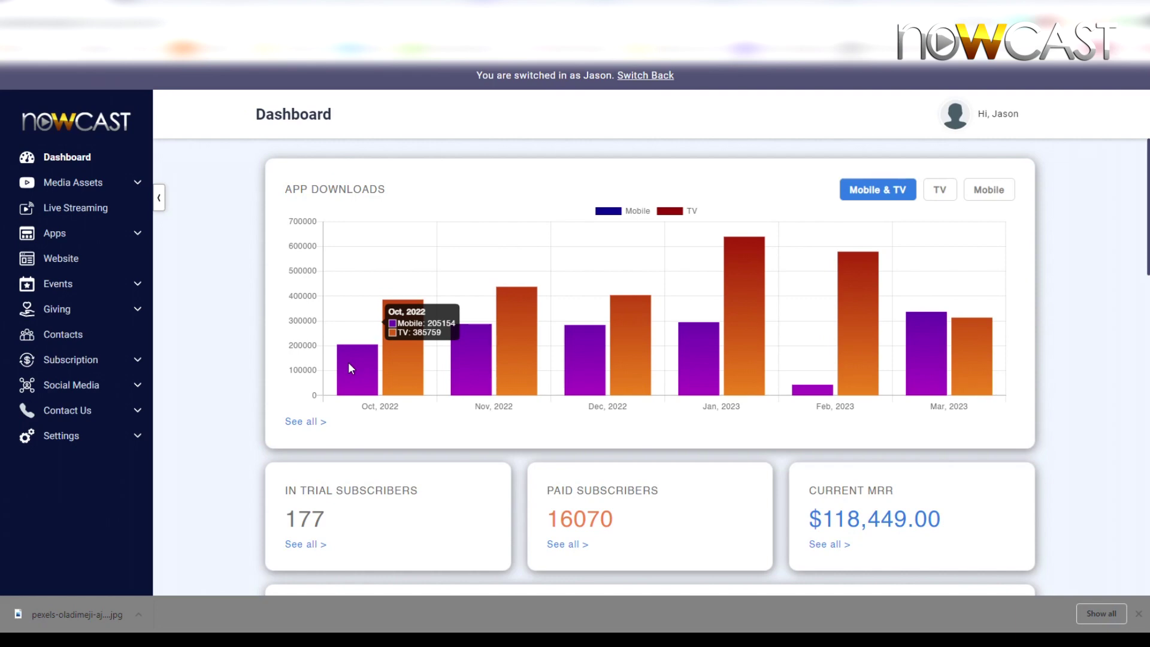
- Open Media Assets to list its VOD, Home, Videos and Social folders
{"action": "left_click", "coordinate": [139, 184]}
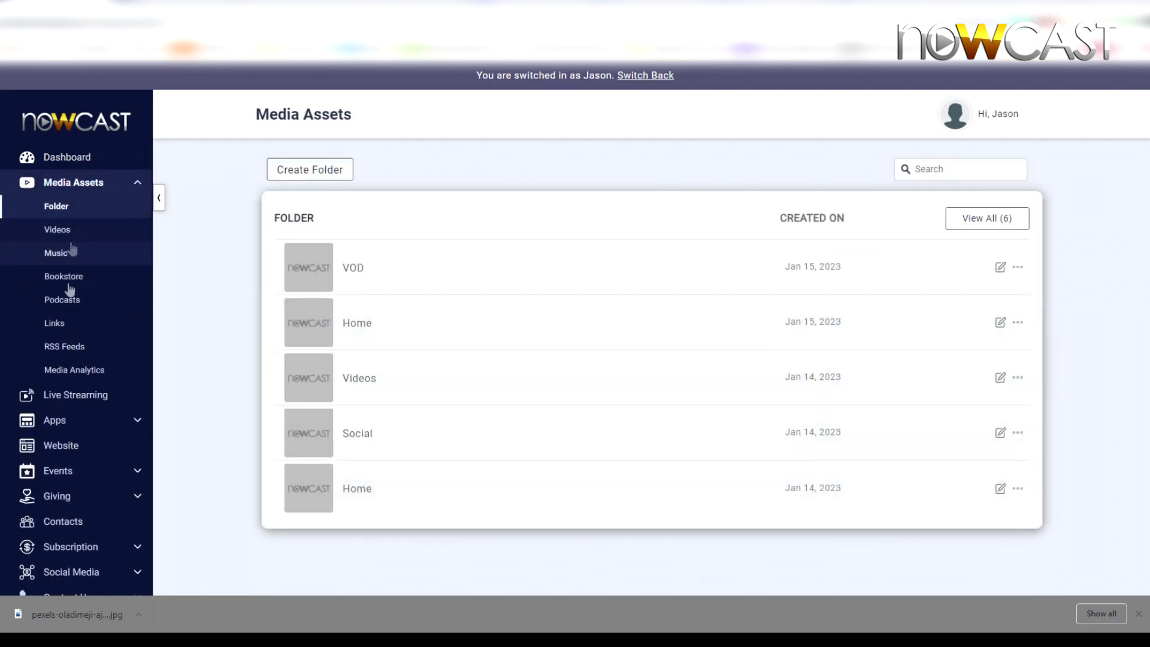
- Review the C4 Video's Appearance and Pricing sections, then return to the main Dashboard
{"action": "left_click", "coordinate": [62, 238]}
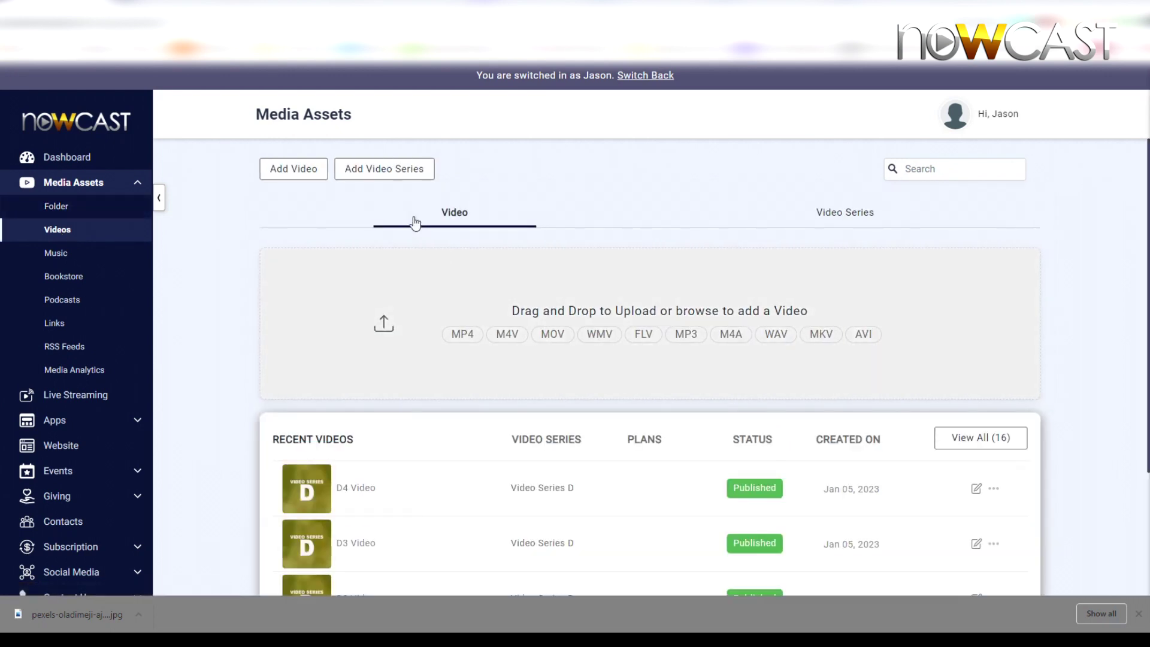
{"action": "scroll", "coordinate": [547, 435], "scroll_direction": "down", "scroll_amount": 3}
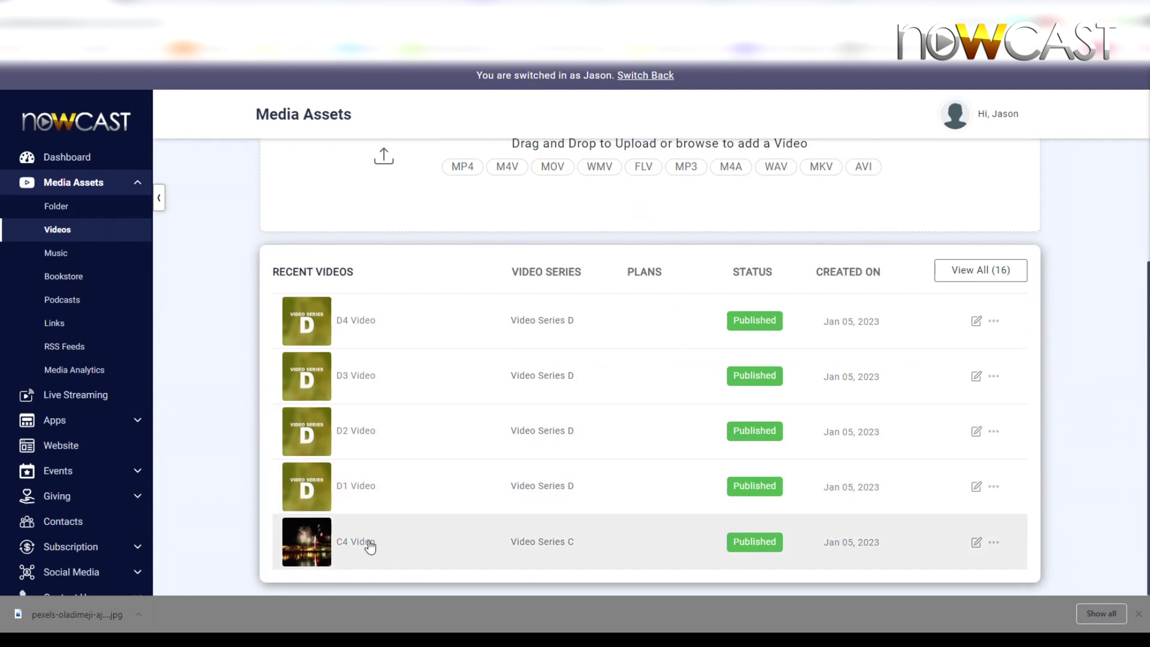
{"action": "left_click", "coordinate": [369, 544]}
{"action": "scroll", "coordinate": [506, 403], "scroll_direction": "down", "scroll_amount": 10}
{"action": "scroll", "coordinate": [494, 407], "scroll_direction": "down", "scroll_amount": 10}
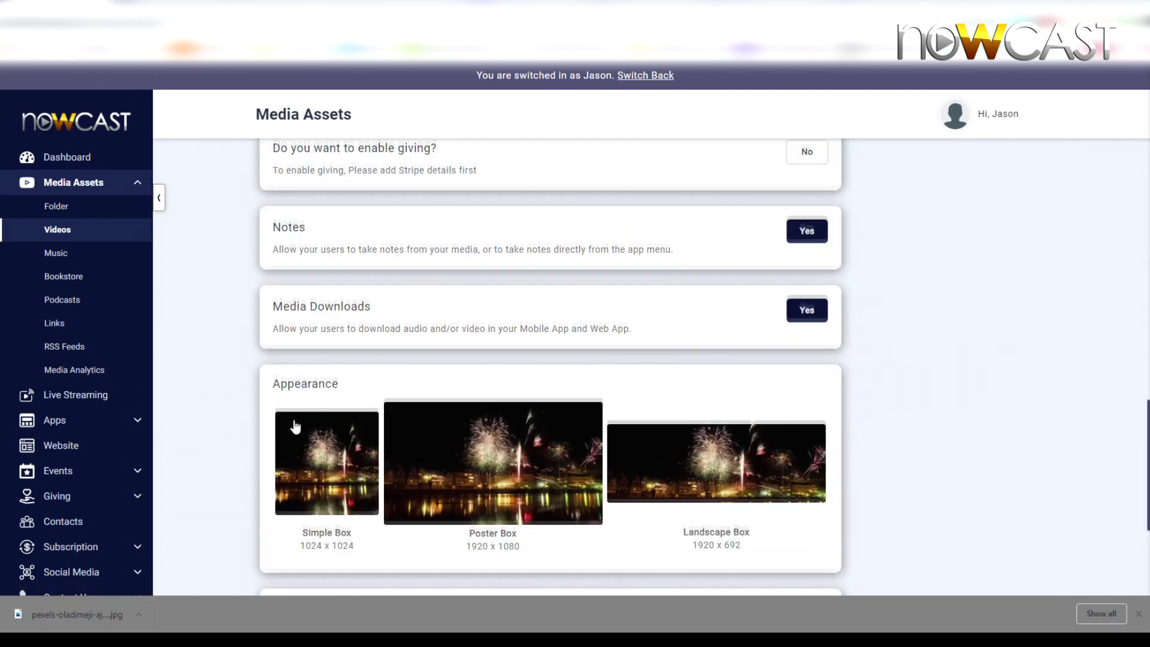
{"action": "scroll", "coordinate": [293, 419], "scroll_direction": "down", "scroll_amount": 4}
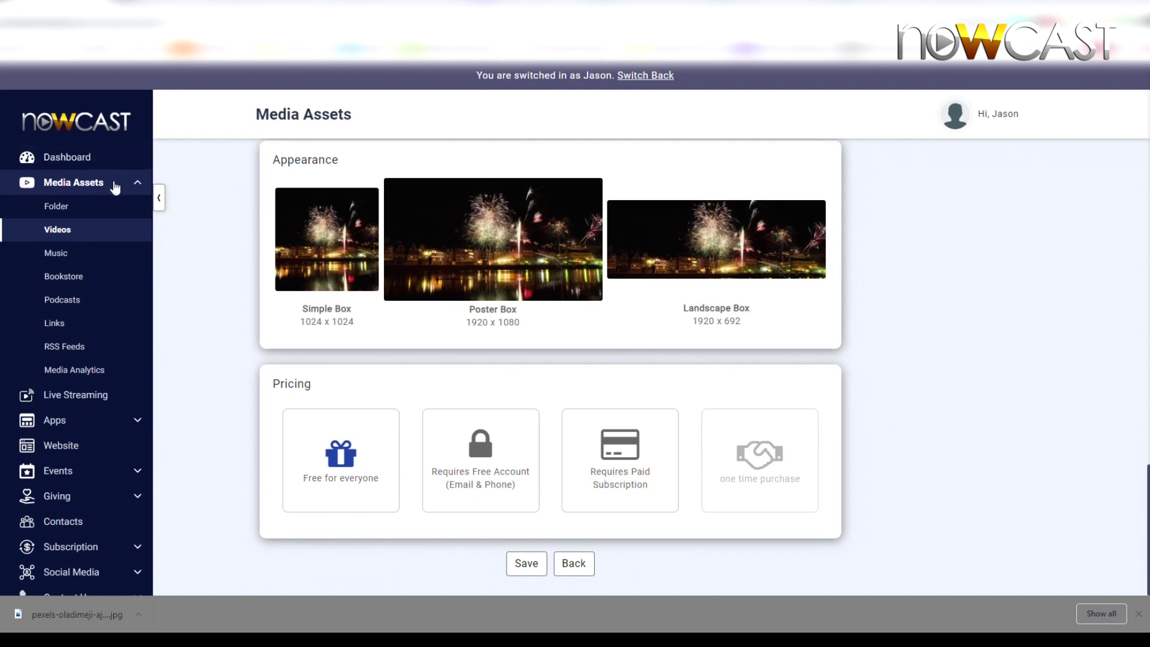
{"action": "left_click", "coordinate": [112, 182]}
- Go to the empty Subscription Plan page and start a new plan form
{"action": "left_click", "coordinate": [112, 169]}
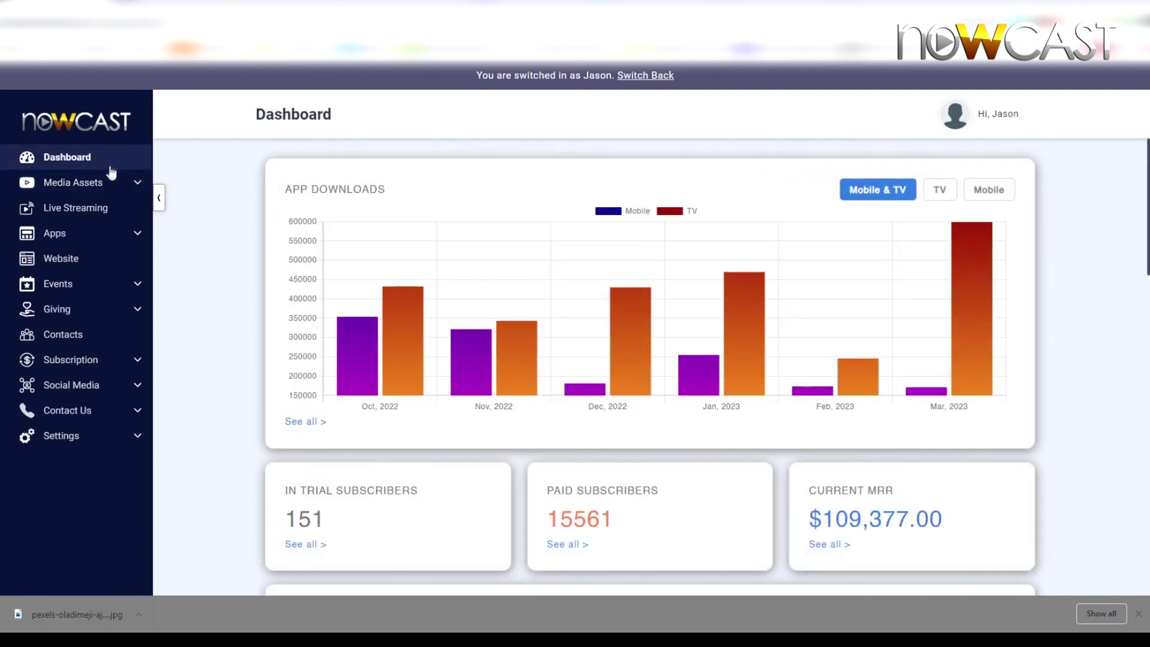
{"action": "left_click", "coordinate": [78, 362]}
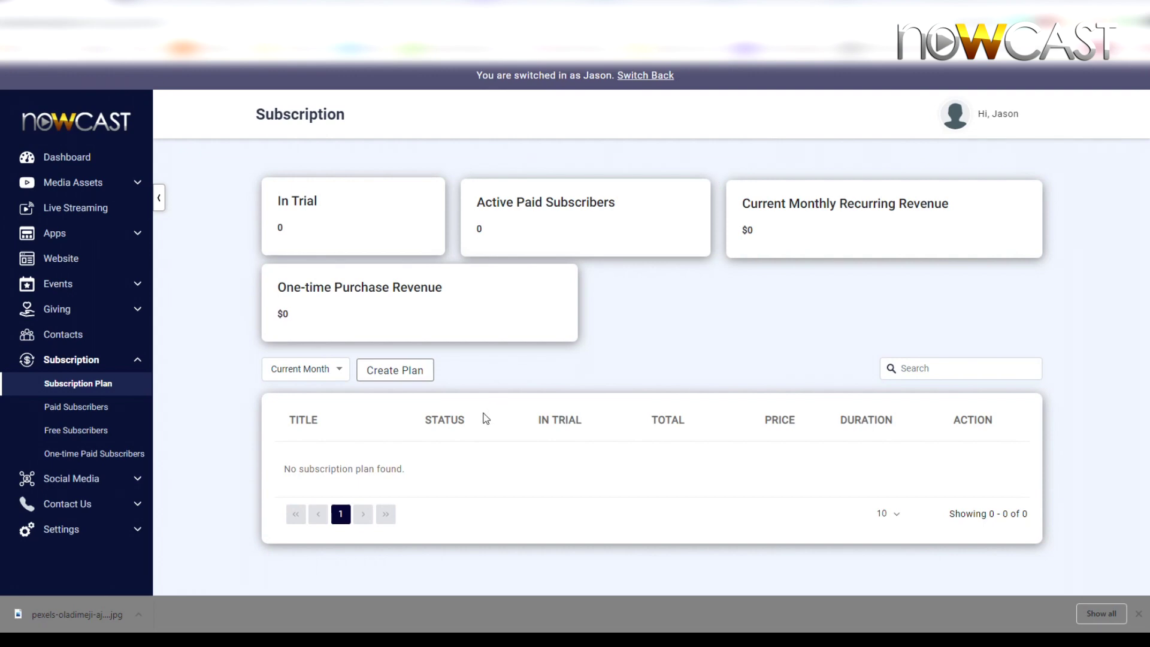
{"action": "left_click", "coordinate": [386, 373]}
- Title the plan 'Monthly Plan' and describe it as all video content for only $6.99 per month
{"action": "left_click", "coordinate": [346, 249]}
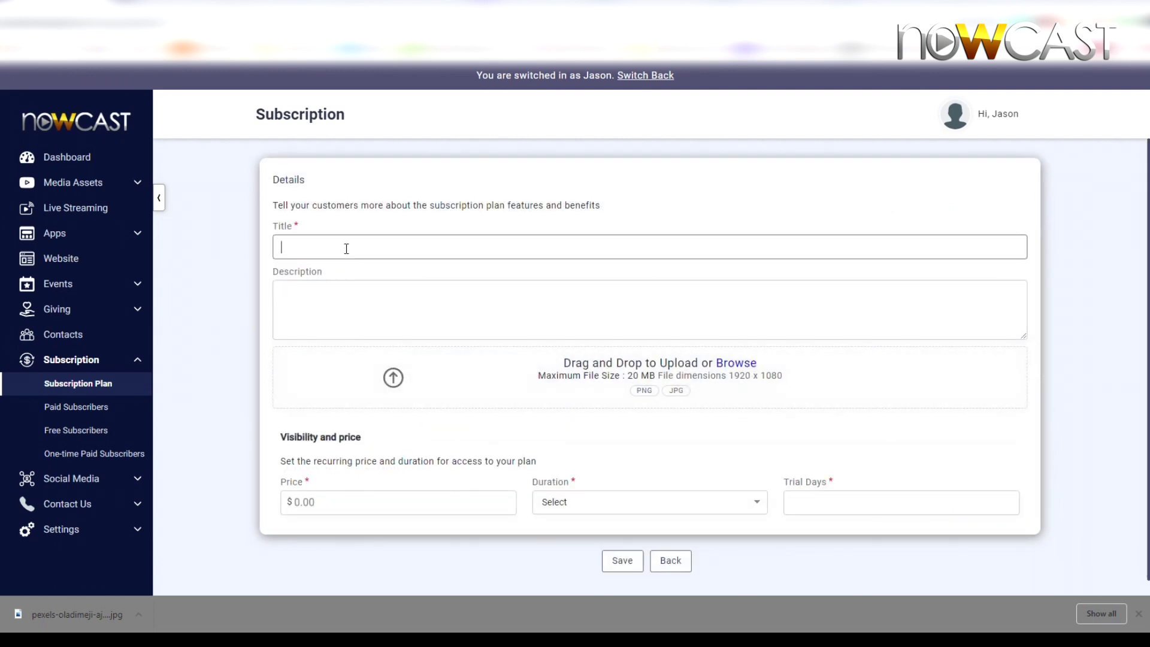
{"action": "type", "text": "Montghly"}
{"action": "key", "text": "BackSpace"}
{"action": "type", "text": "h"}
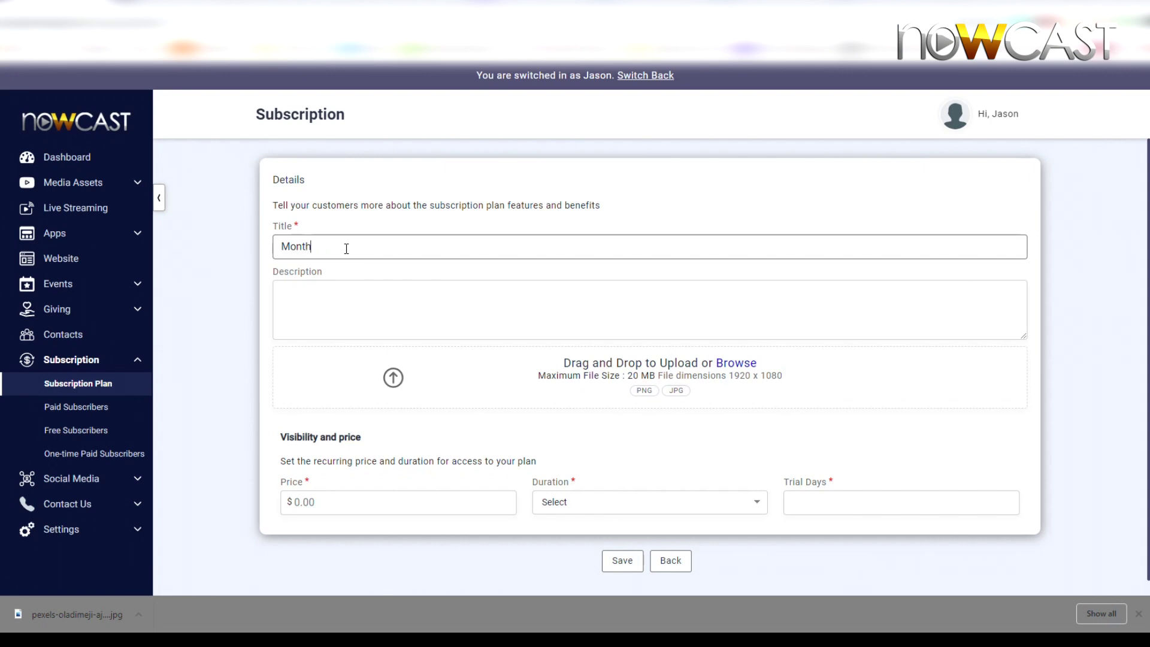
{"action": "type", "text": "ly Plan"}
{"action": "key", "text": "Tab"}
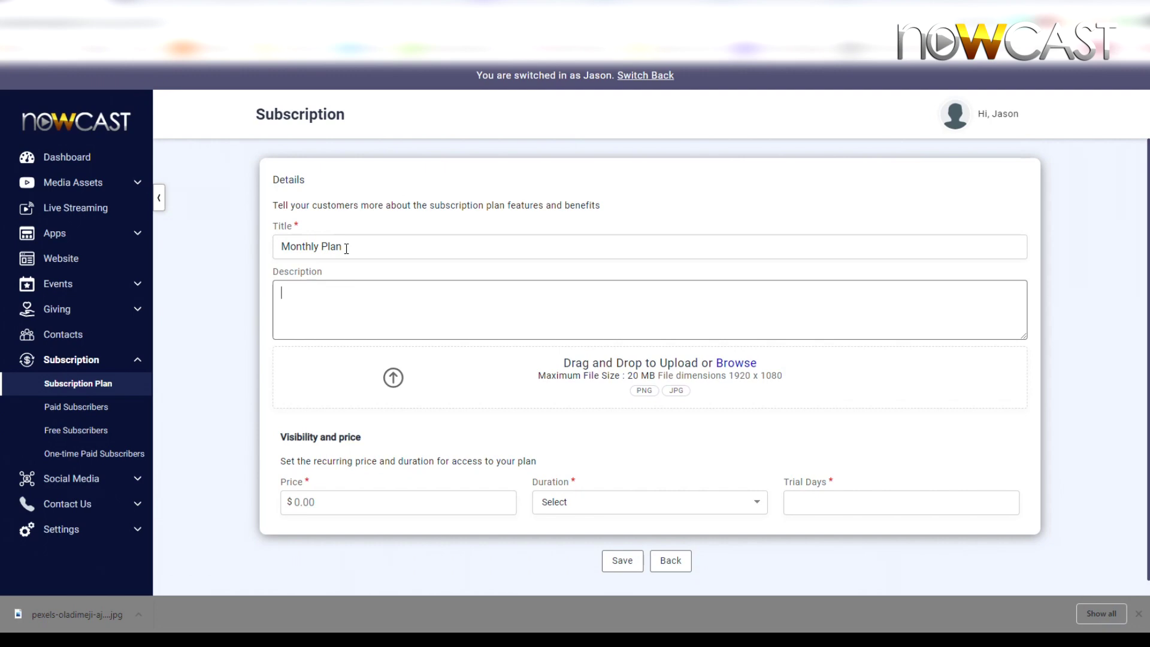
{"action": "type", "text": "Watch Anytime Anywhere"}
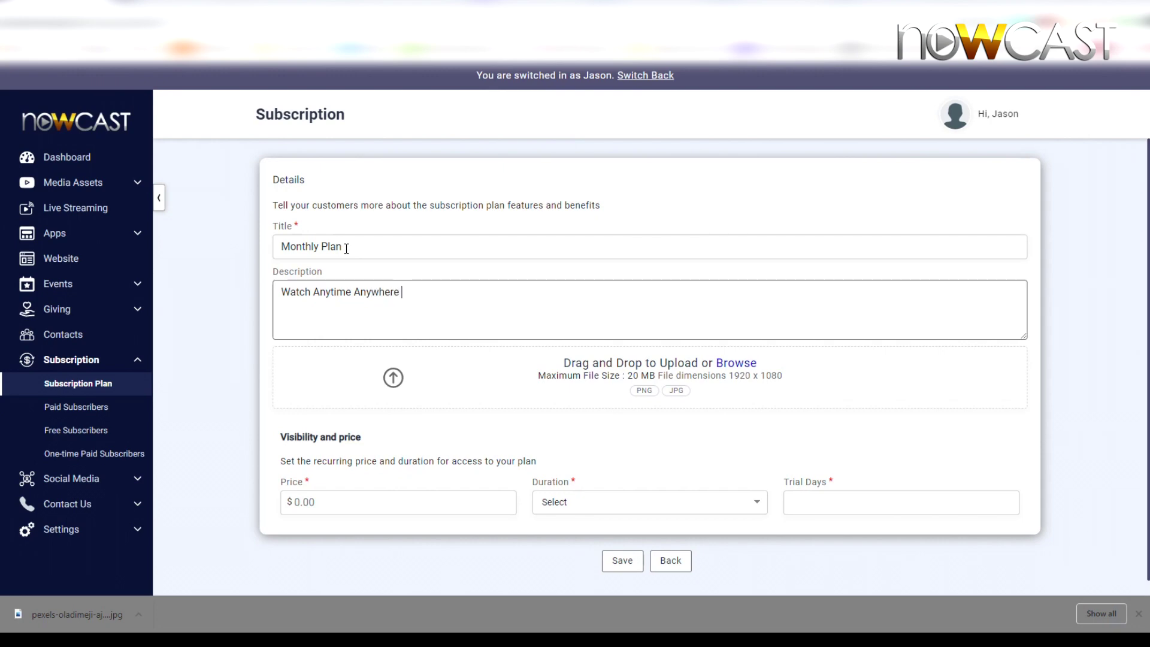
{"action": "type", "text": " all"}
{"action": "type", "text": " out video conten"}
{"action": "type", "text": "t for only $6"}
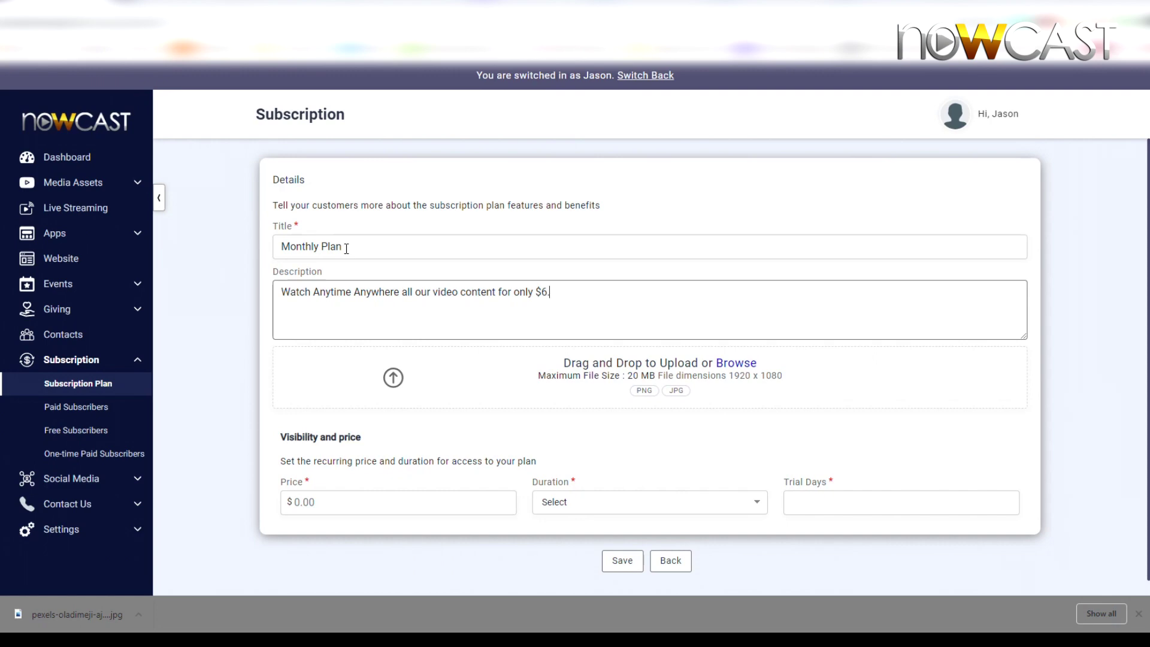
{"action": "type", "text": ".99 per mont"}
- Copy the full description text to the clipboard
{"action": "left_click_drag", "start_coordinate": [644, 295], "coordinate": [183, 264]}
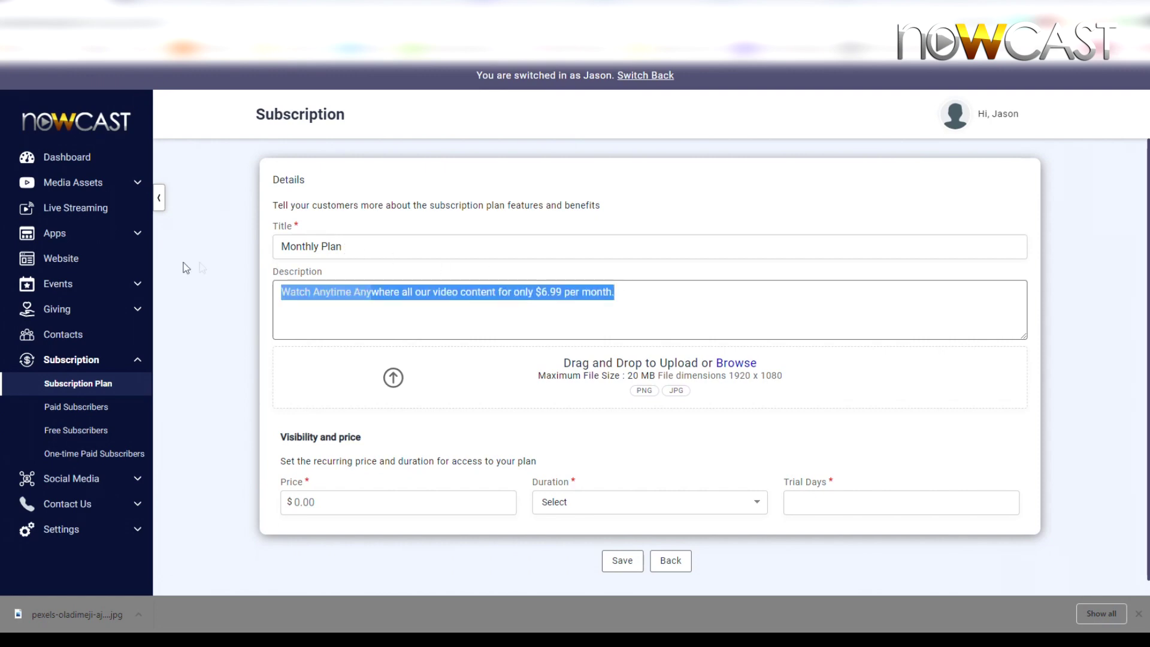
{"action": "right_click", "coordinate": [366, 293]}
{"action": "left_click", "coordinate": [412, 347]}
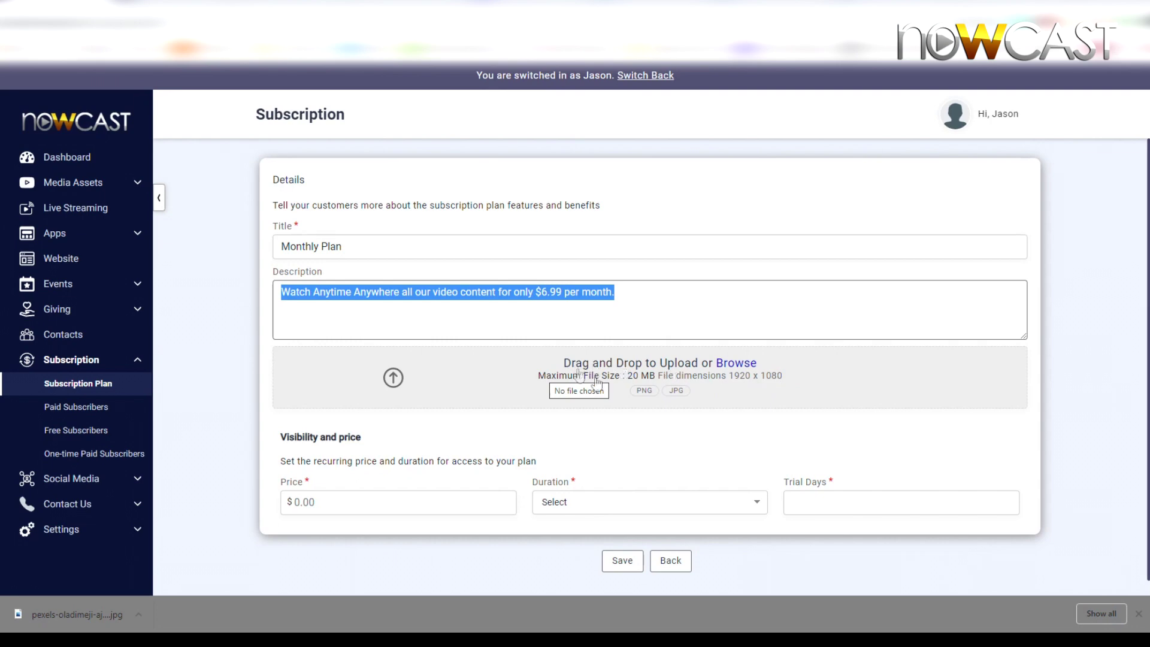
- Upload Monthly Plan.png and apply the crop as the plan's image
{"action": "left_click", "coordinate": [526, 371]}
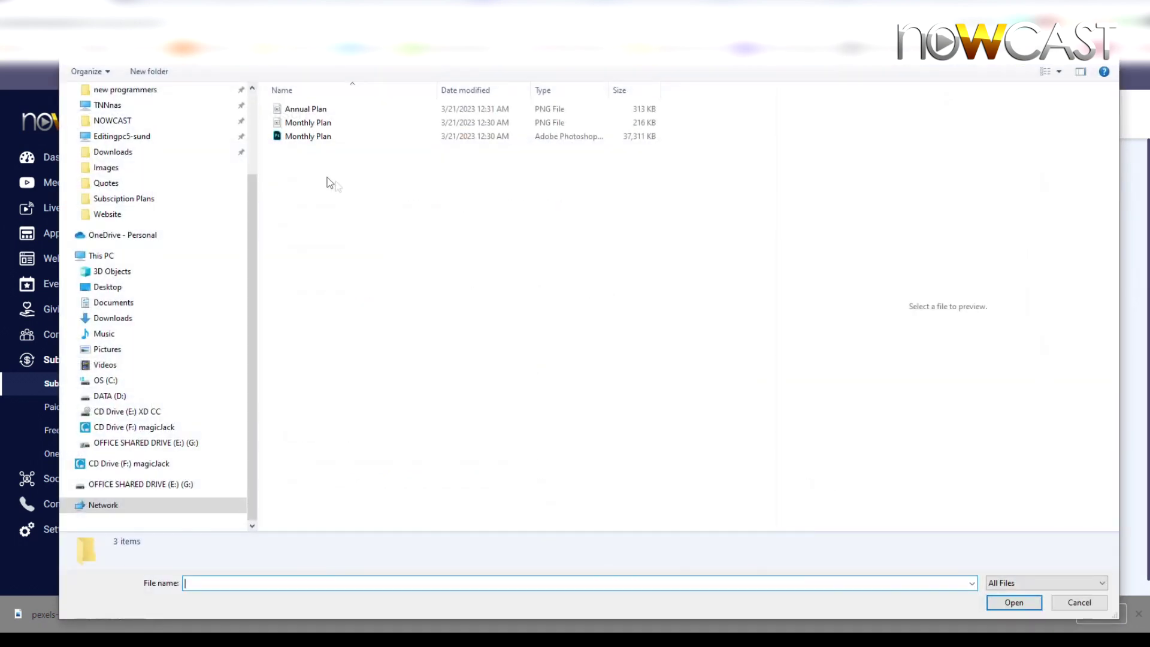
{"action": "double_click", "coordinate": [308, 124]}
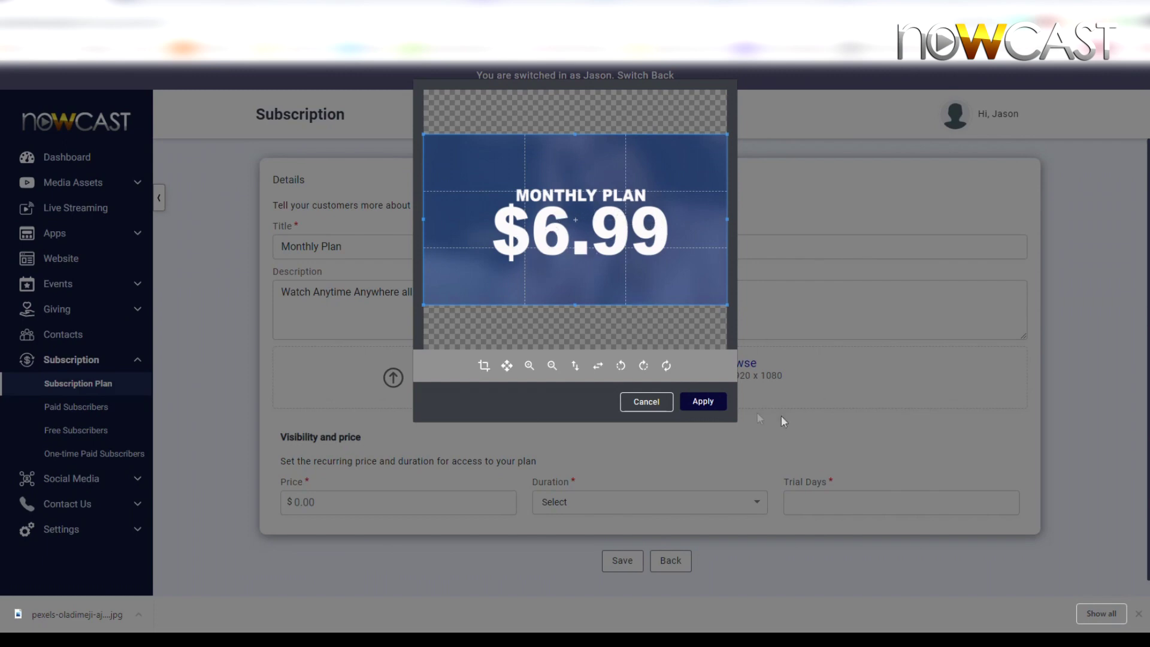
{"action": "left_click", "coordinate": [708, 409]}
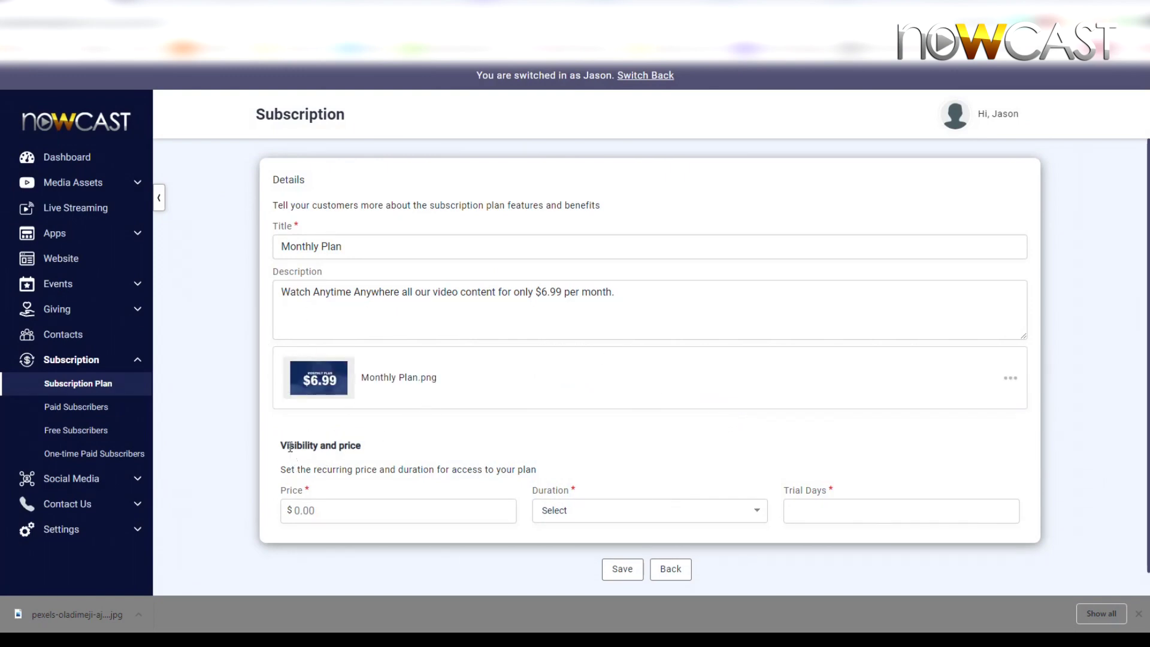
- Save the Monthly Plan with price 6.99, Monthly duration and 7 trial days
{"action": "left_click", "coordinate": [311, 511]}
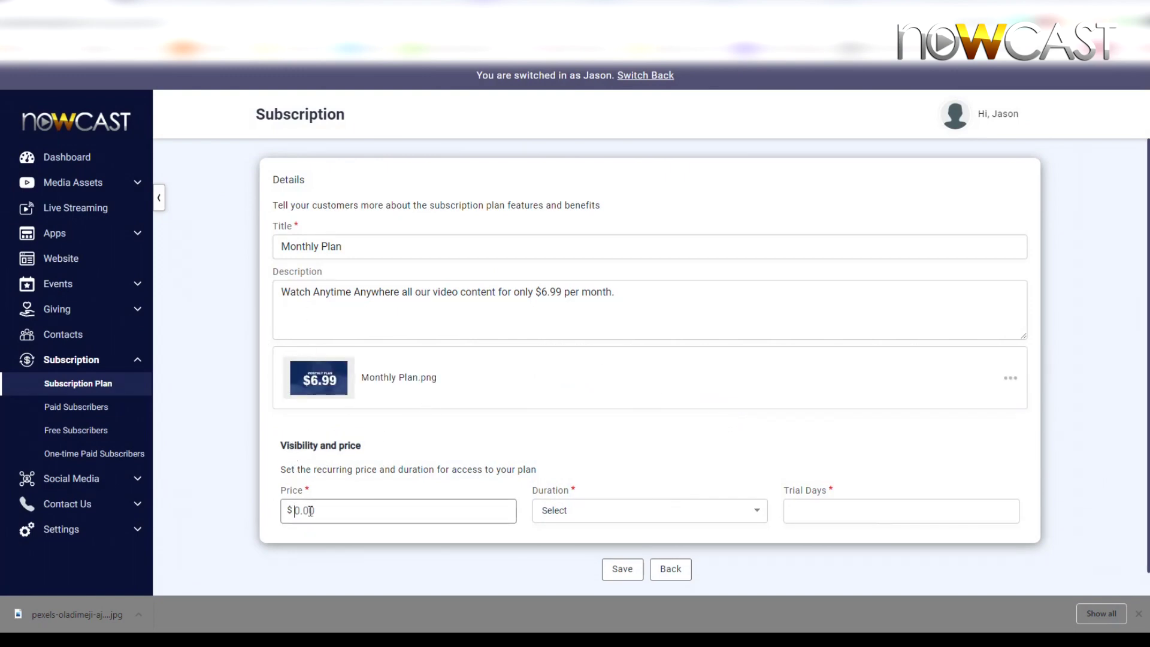
{"action": "type", "text": "6.99"}
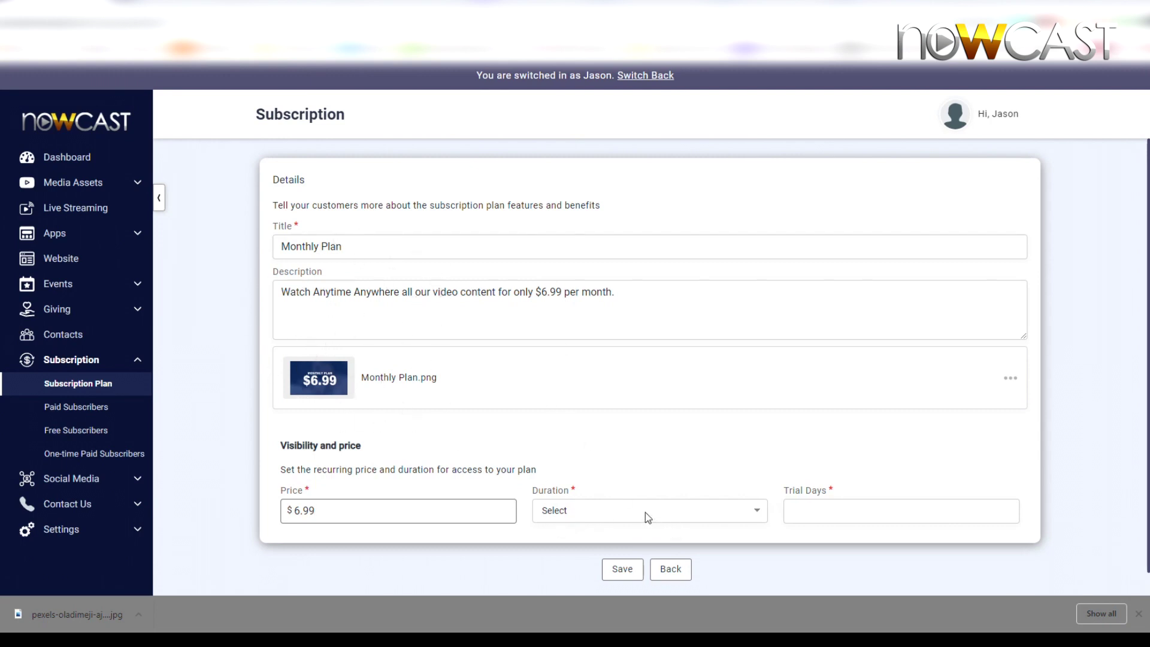
{"action": "left_click", "coordinate": [607, 511]}
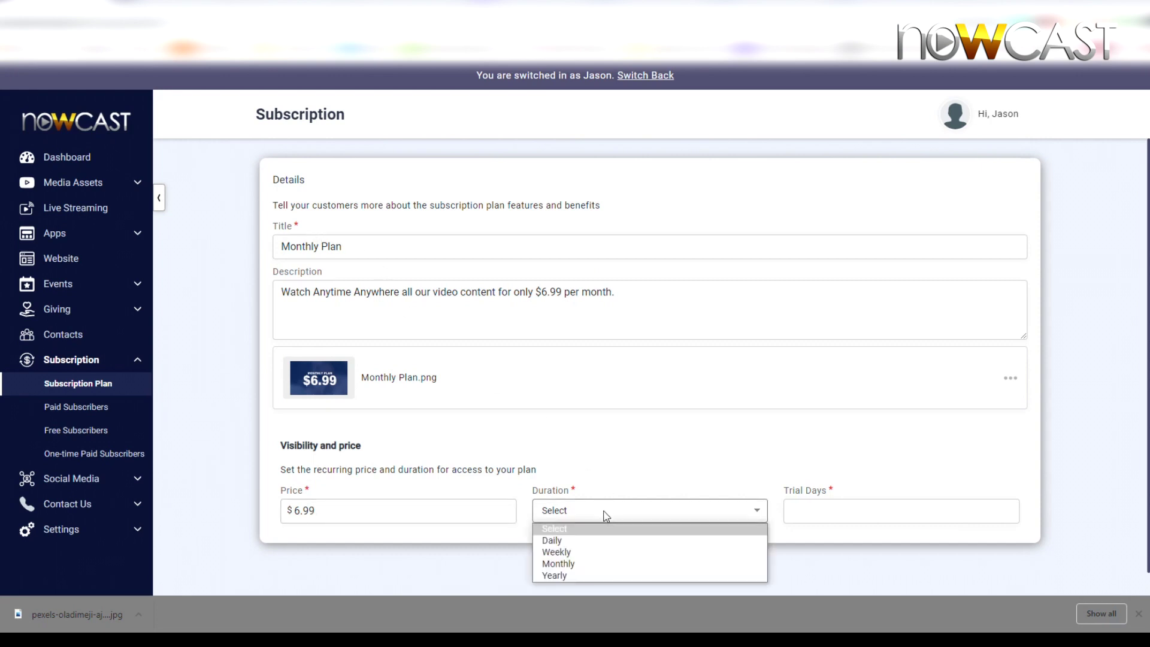
{"action": "left_click", "coordinate": [576, 565]}
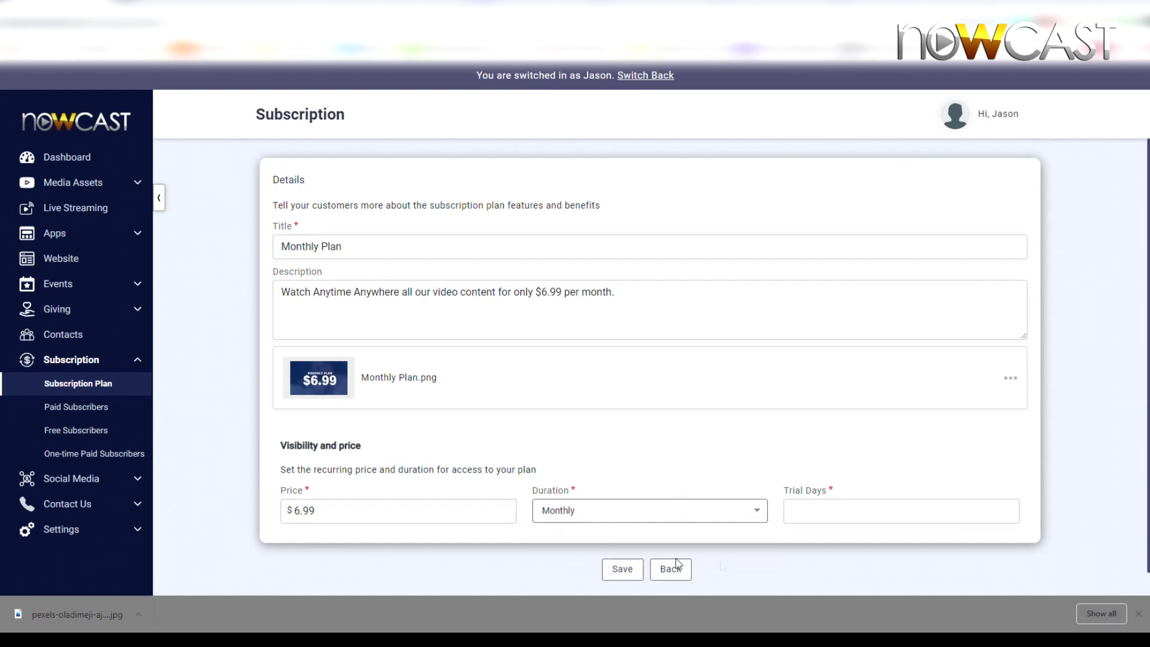
{"action": "left_click", "coordinate": [794, 512]}
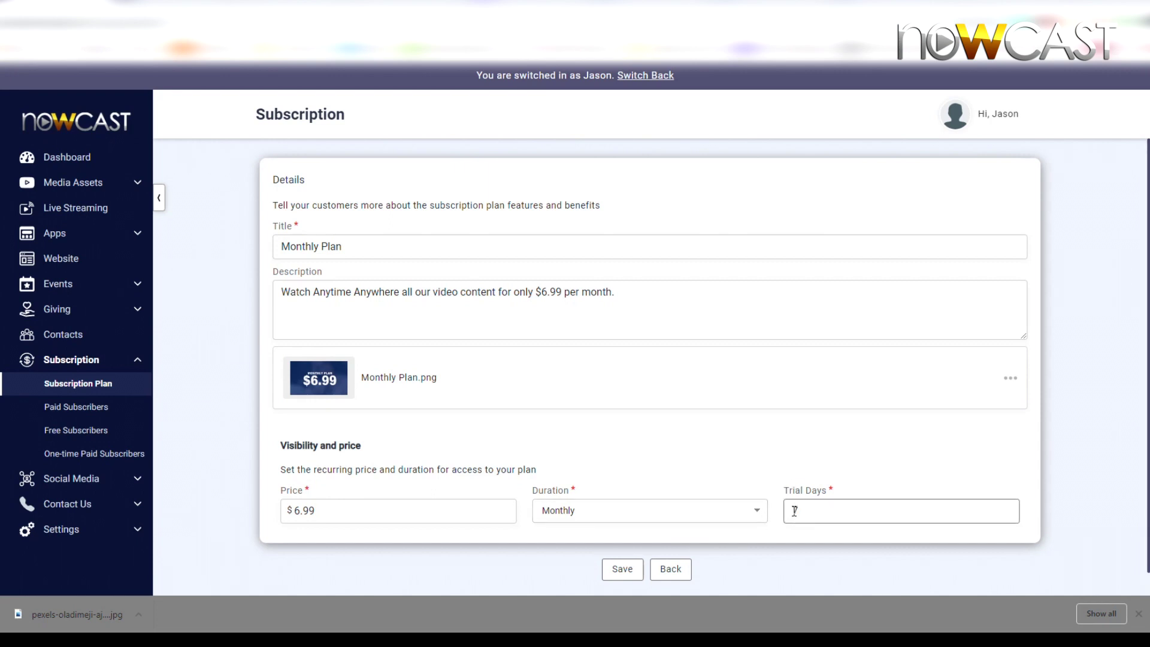
{"action": "type", "text": "7"}
{"action": "left_click", "coordinate": [624, 570]}
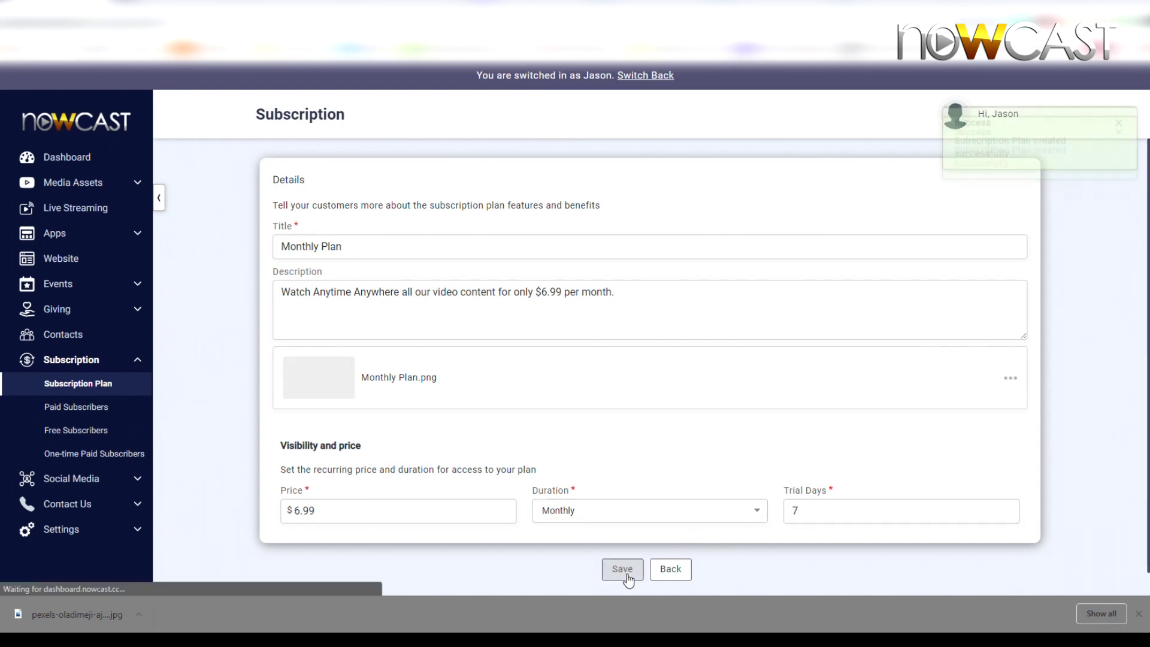
- Copy the Monthly Plan description and return to the subscription plan list
{"action": "triple_click", "coordinate": [609, 293]}
{"action": "right_click", "coordinate": [608, 294]}
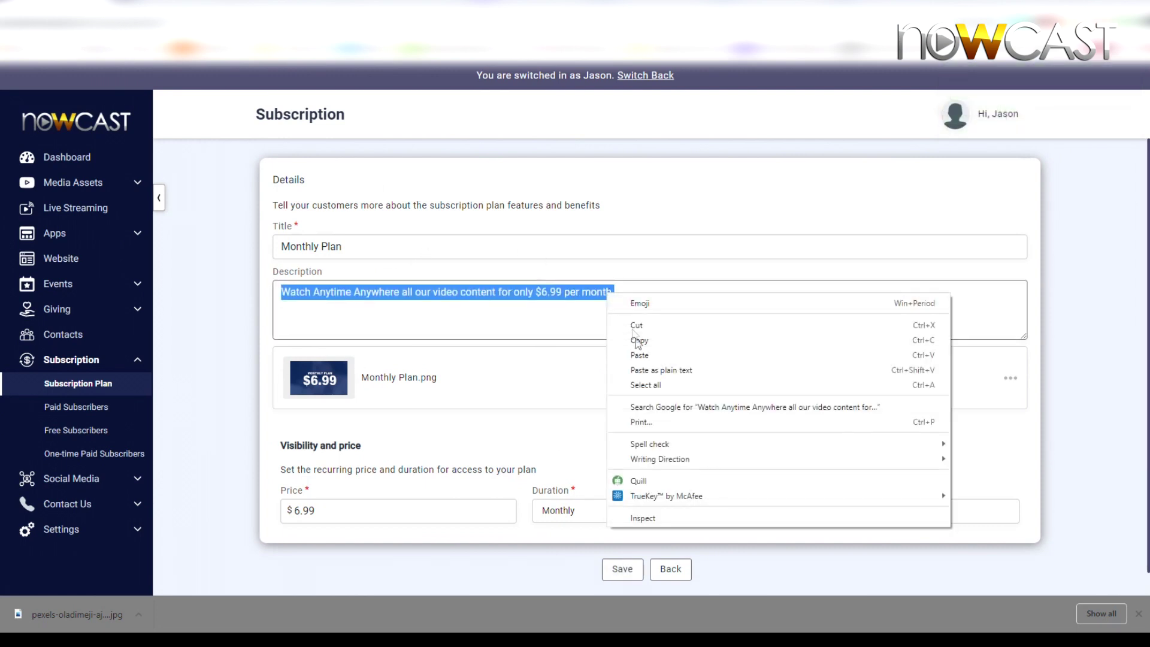
{"action": "left_click", "coordinate": [639, 340]}
{"action": "left_click", "coordinate": [471, 336]}
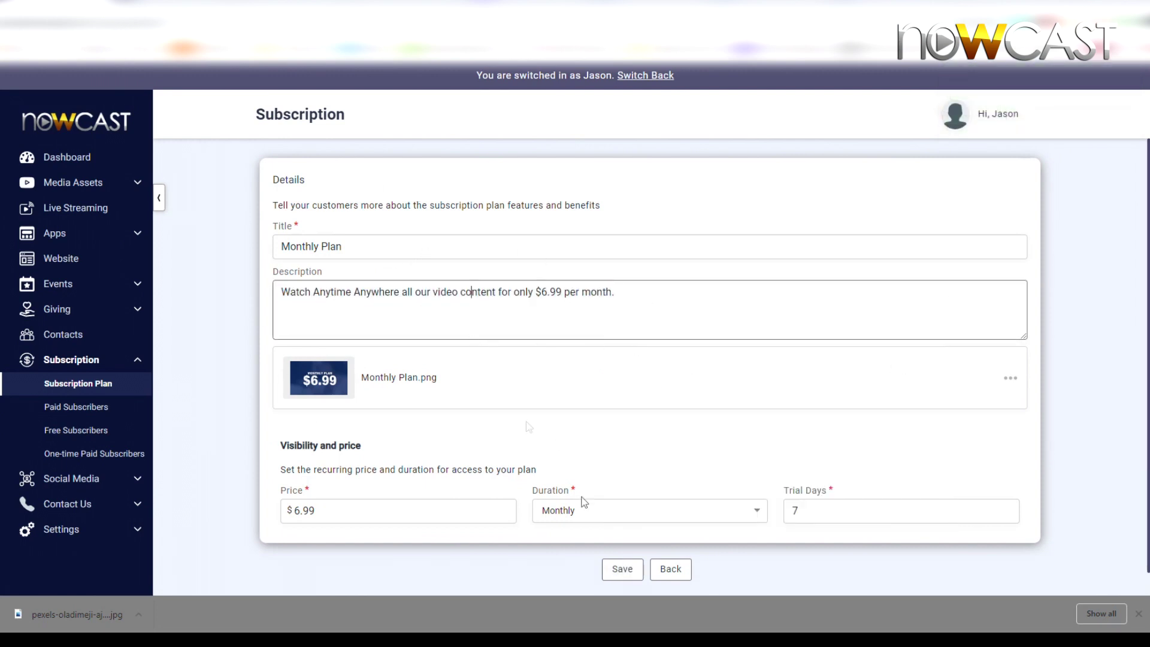
{"action": "left_click", "coordinate": [670, 569]}
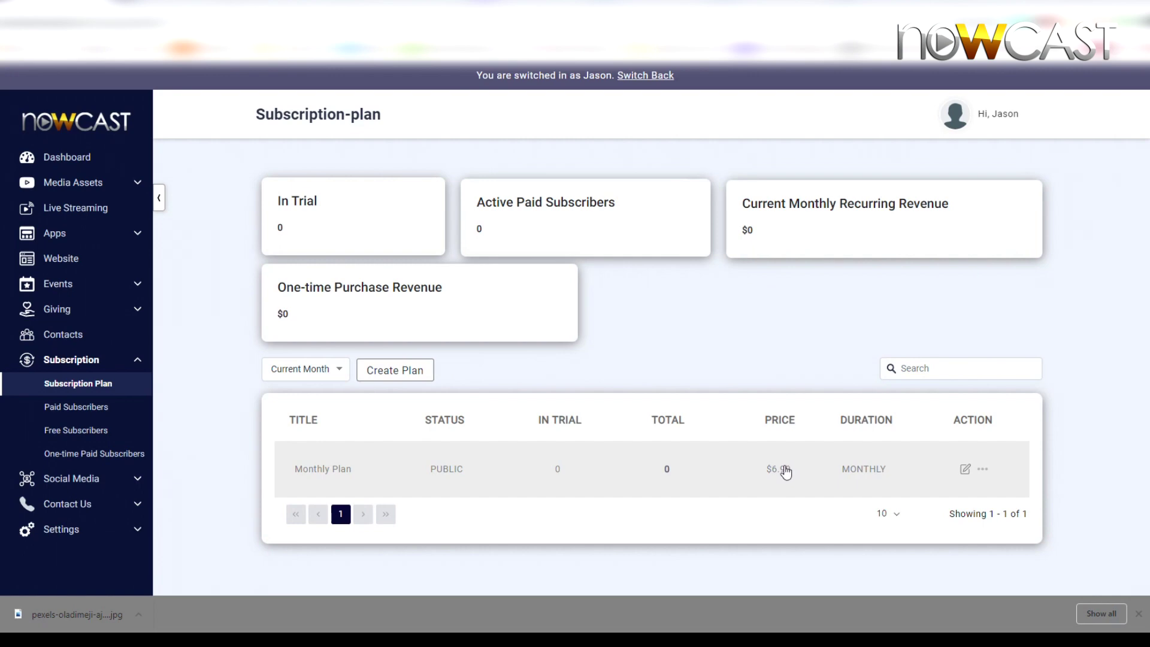
- Start a new subscription plan titled 'Annual Plan'
{"action": "left_click", "coordinate": [408, 372]}
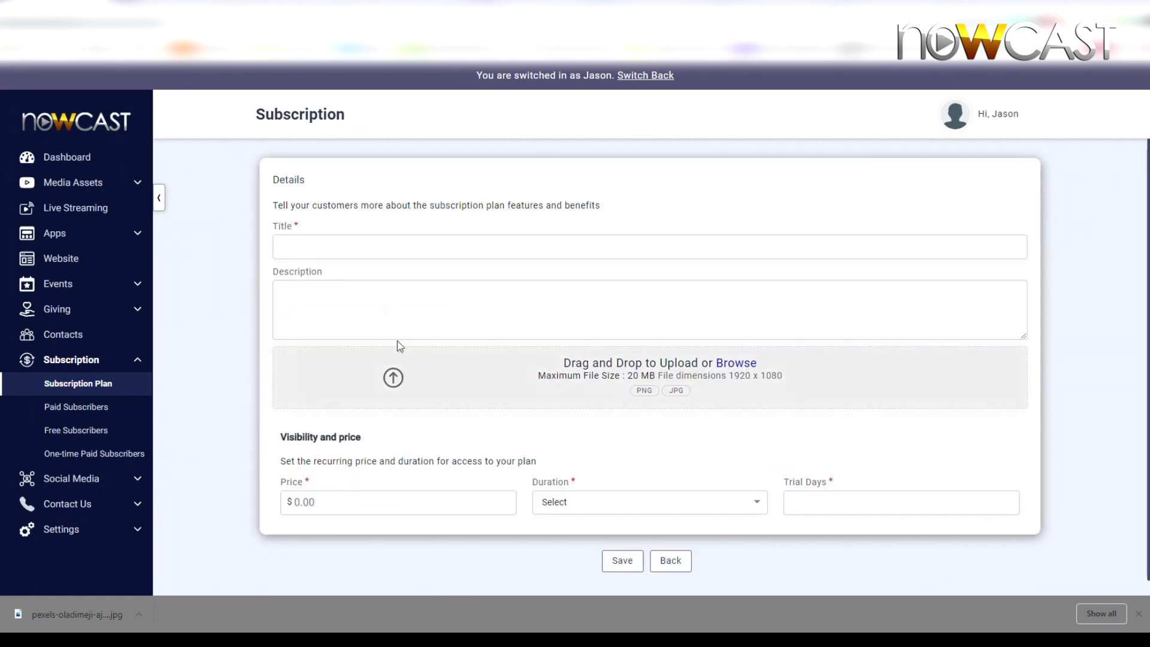
{"action": "left_click", "coordinate": [339, 246]}
{"action": "type", "text": "Annual Plan"}
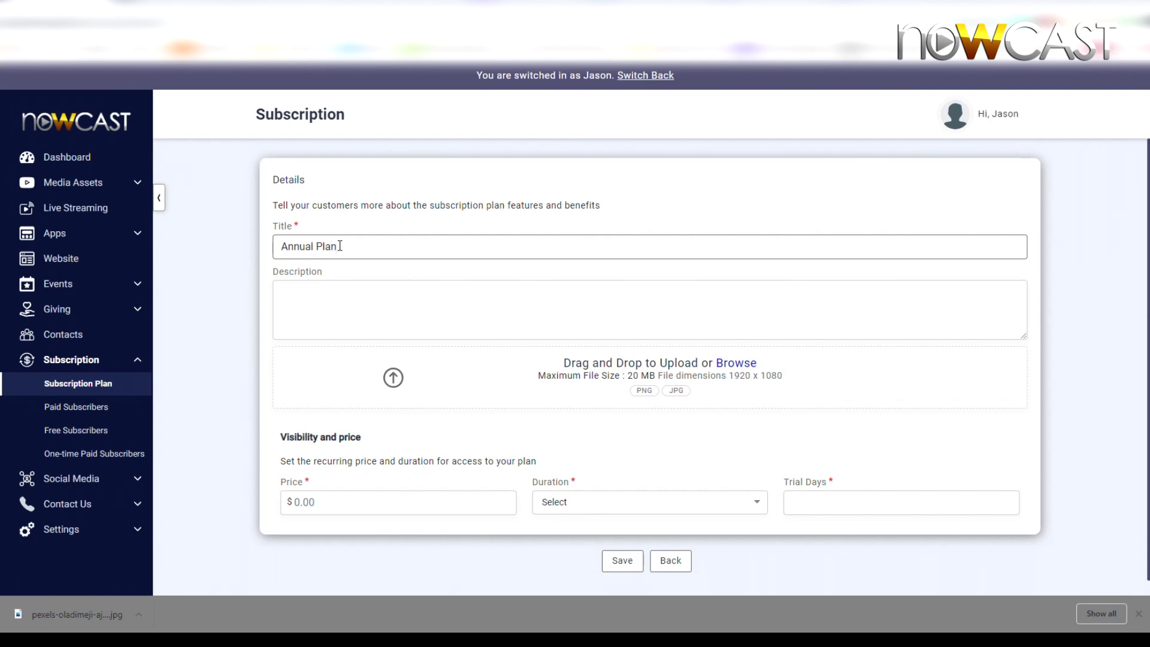
{"action": "key", "text": "Tab"}
- Enter the description offering all video content for only $59.99 per year
{"action": "type", "text": "Watch Anytime Anywhere all our video content for only $6.99 per month."}
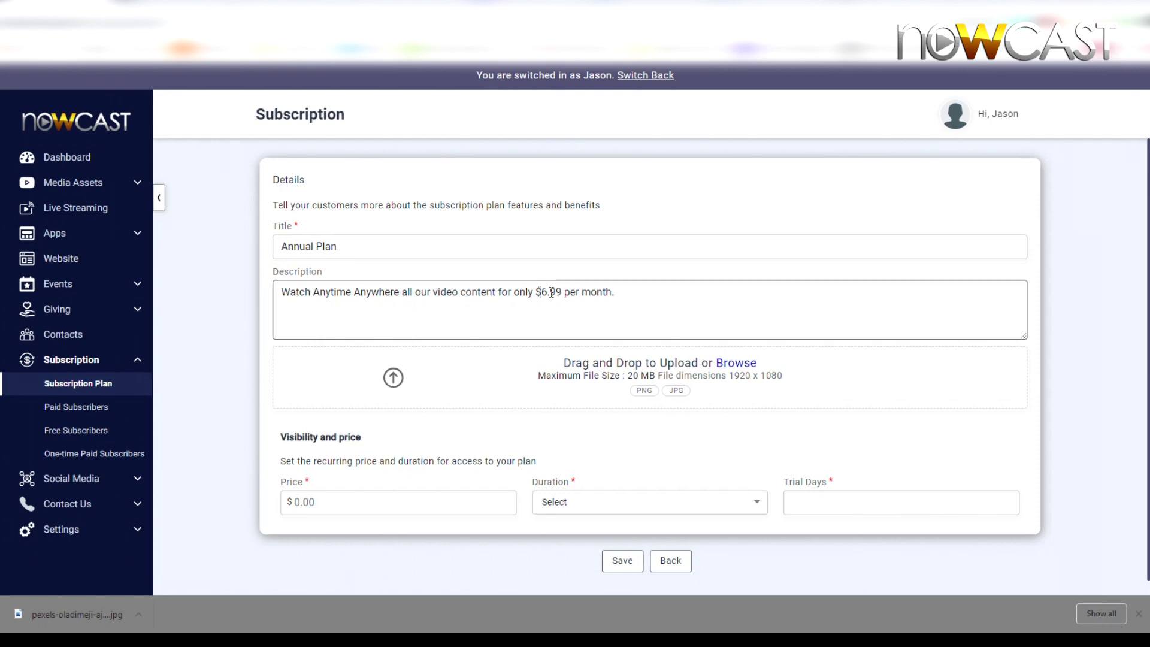
{"action": "key", "text": "BackSpace"}
{"action": "type", "text": "59"}
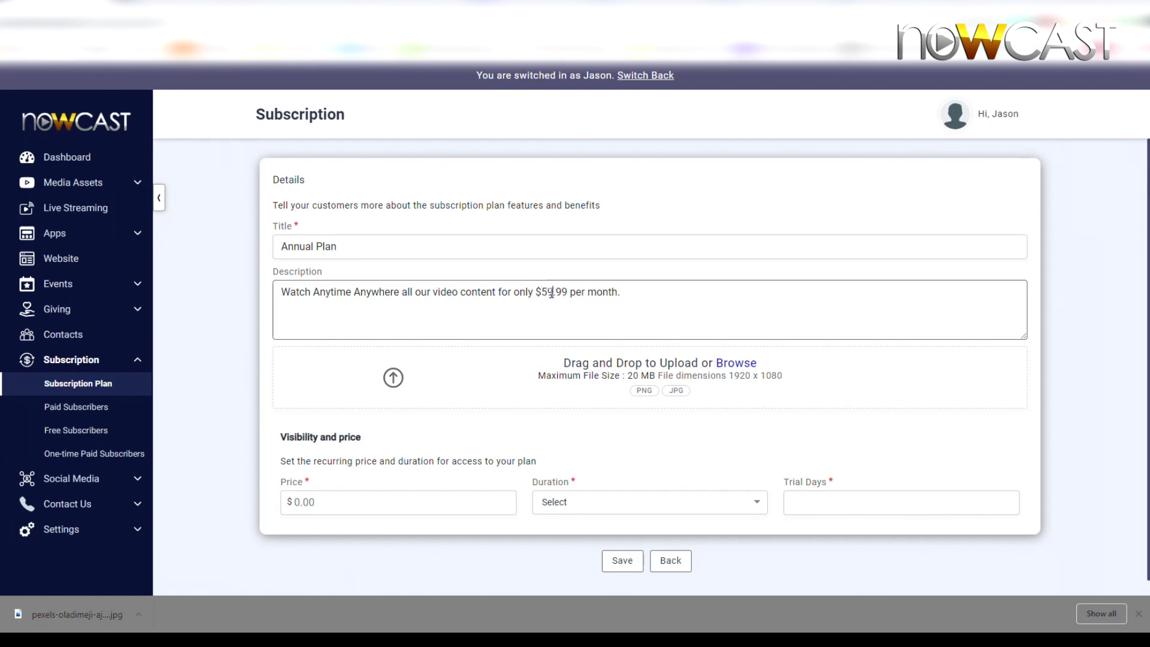
{"action": "double_click", "coordinate": [596, 292]}
{"action": "type", "text": "year"}
- Upload Annual Plan.png with the $59.99 graphic as the plan's image
{"action": "left_click", "coordinate": [505, 369]}
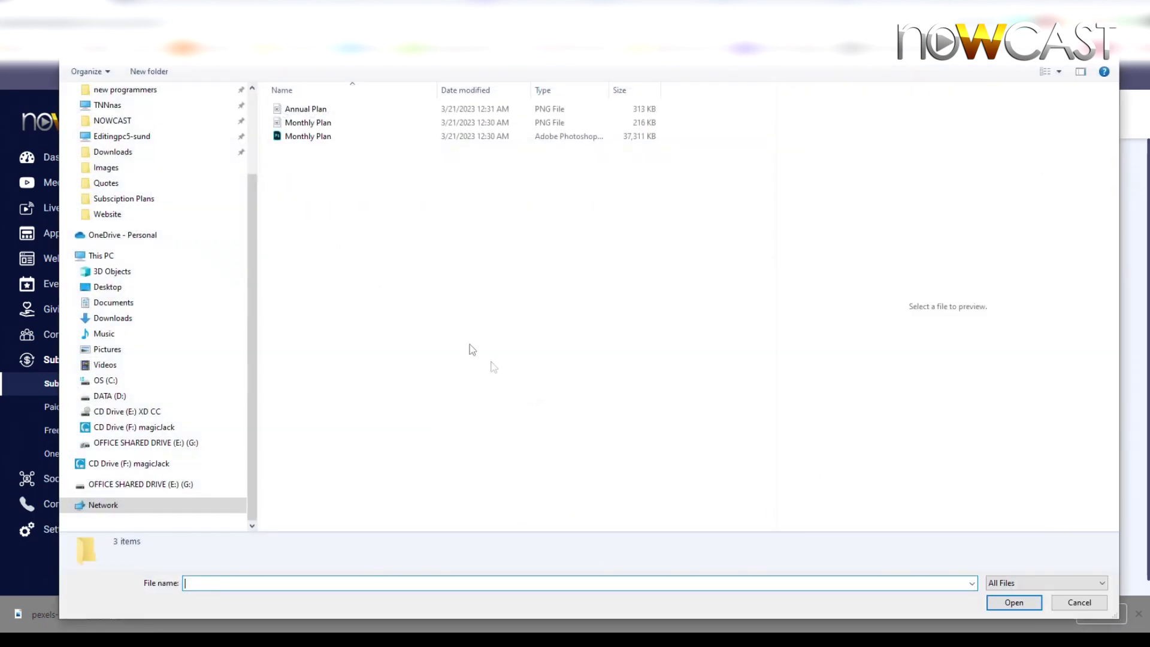
{"action": "double_click", "coordinate": [294, 114]}
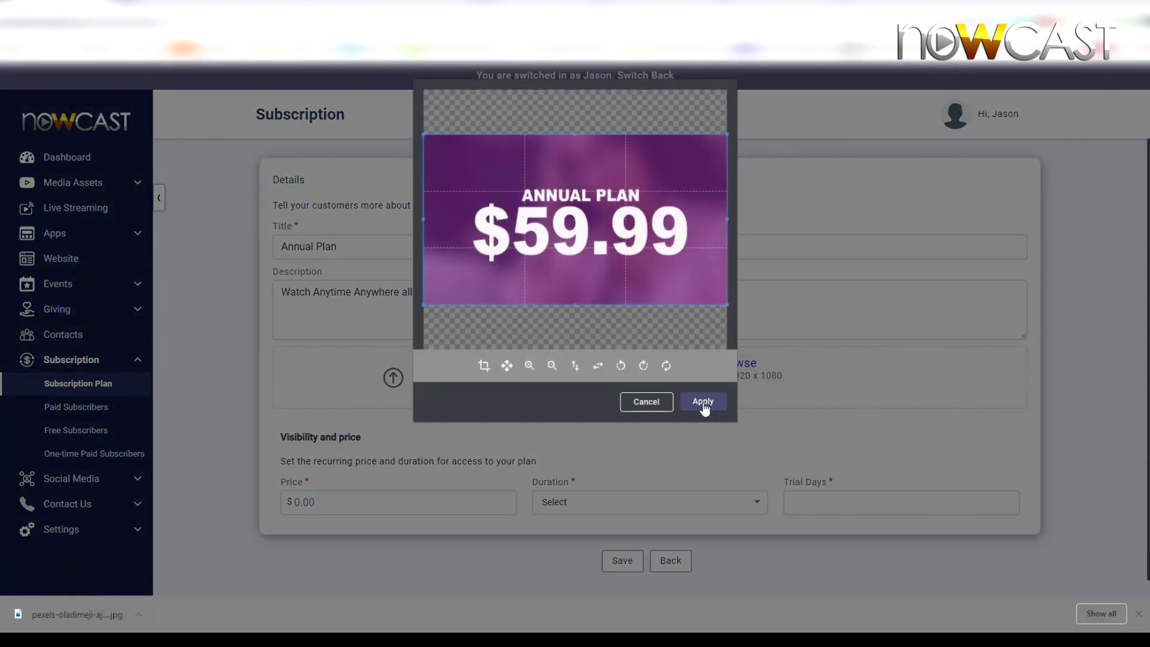
{"action": "left_click", "coordinate": [703, 401]}
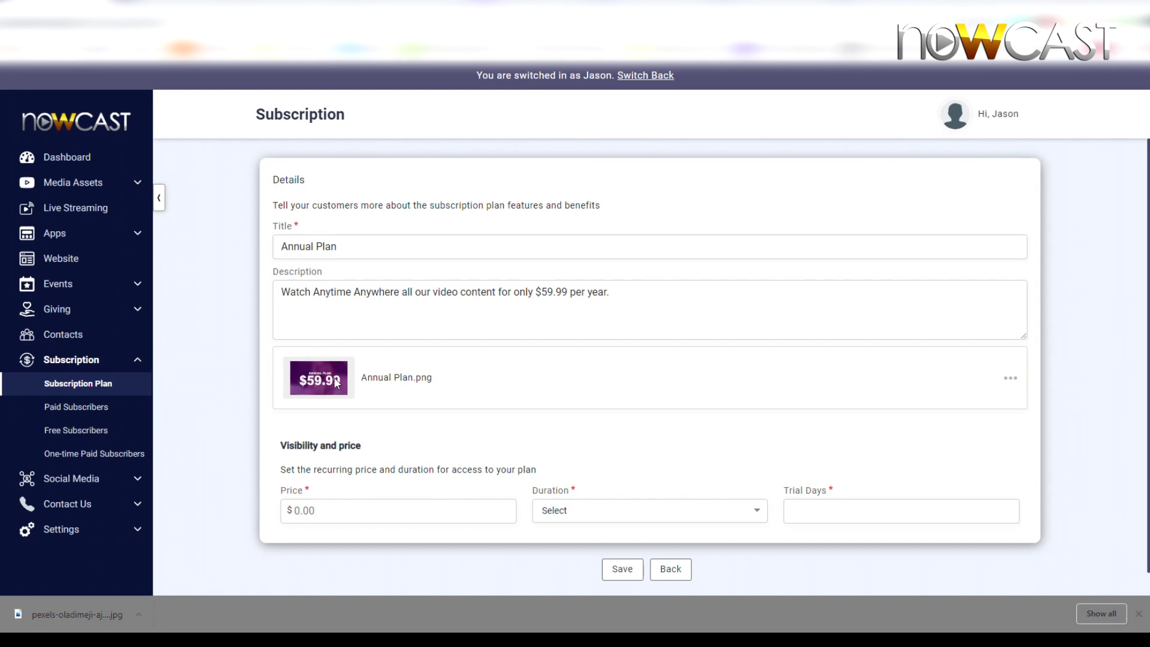
{"action": "left_click", "coordinate": [318, 513]}
- Save the Annual Plan at 59.99 with Yearly duration and 7 trial days
{"action": "type", "text": "59"}
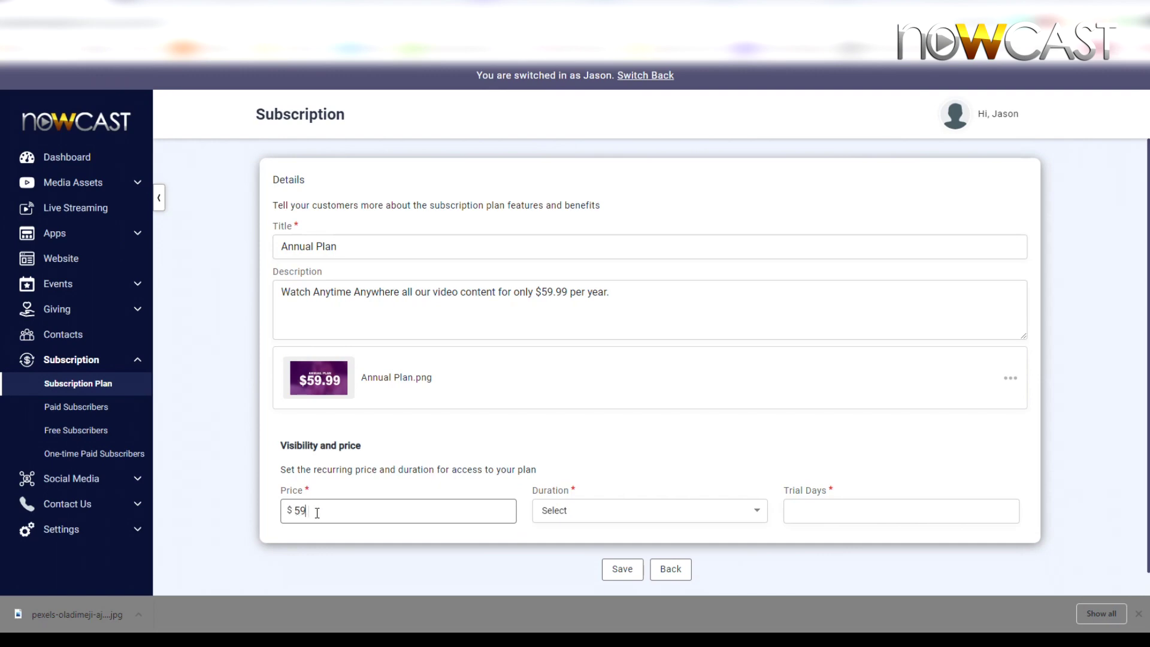
{"action": "type", "text": ".99"}
{"action": "left_click", "coordinate": [583, 518]}
{"action": "left_click", "coordinate": [569, 576]}
{"action": "left_click", "coordinate": [842, 509]}
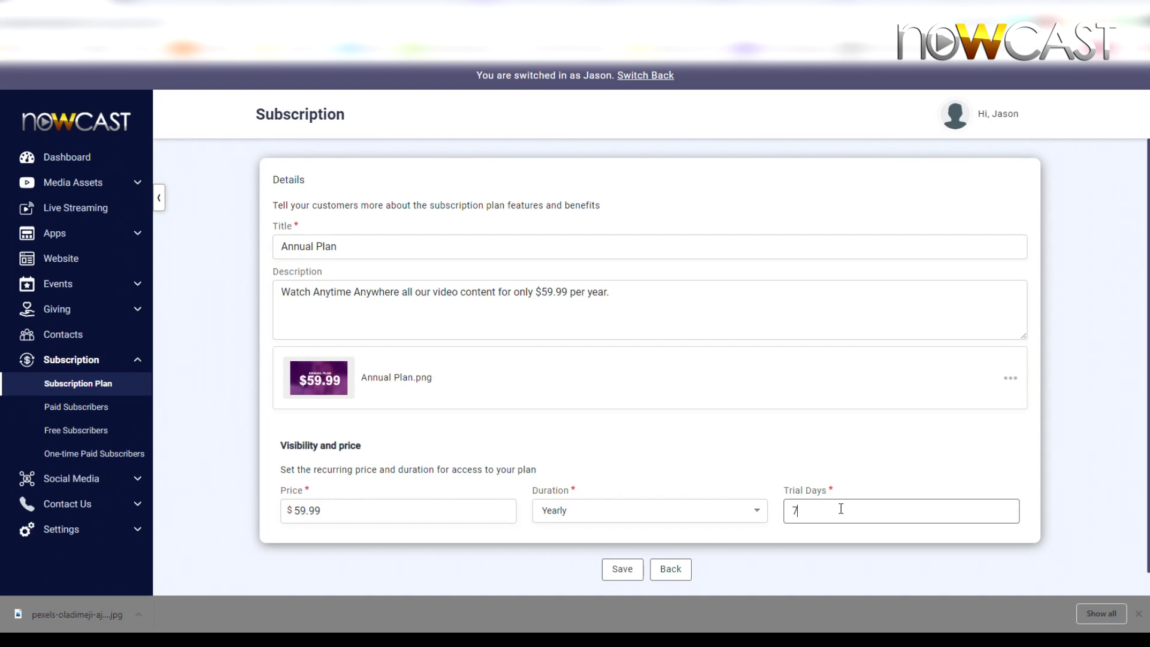
{"action": "left_click", "coordinate": [619, 572]}
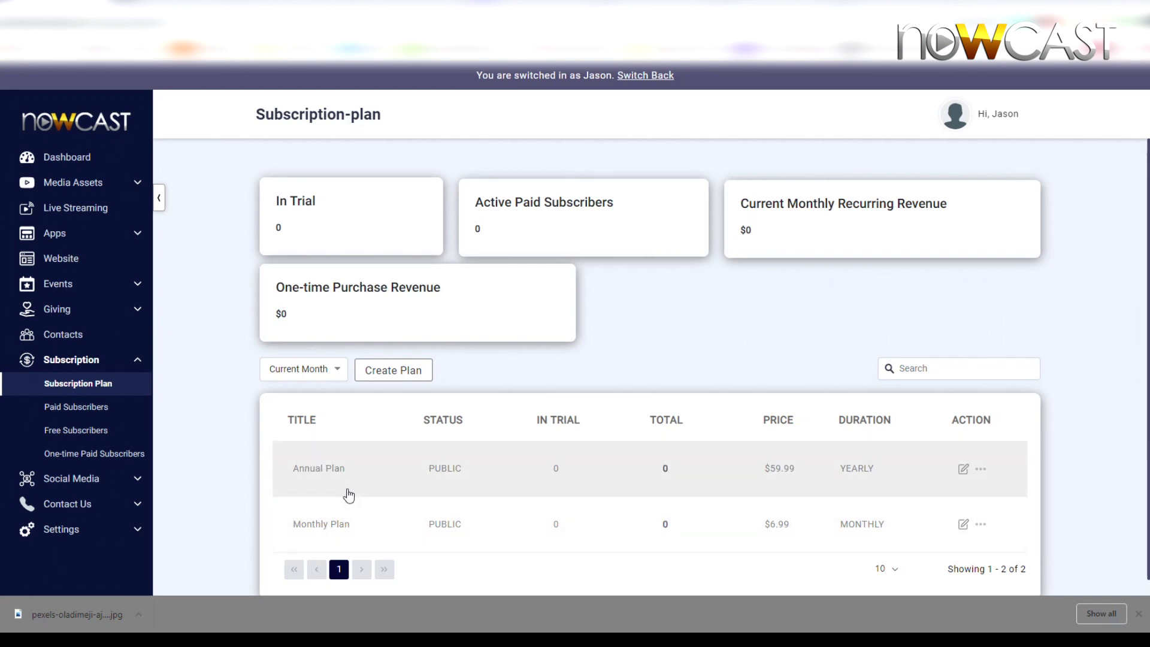
- Open the C4 Video's settings and set its pricing to Requires Paid Subscription
{"action": "left_click", "coordinate": [94, 186]}
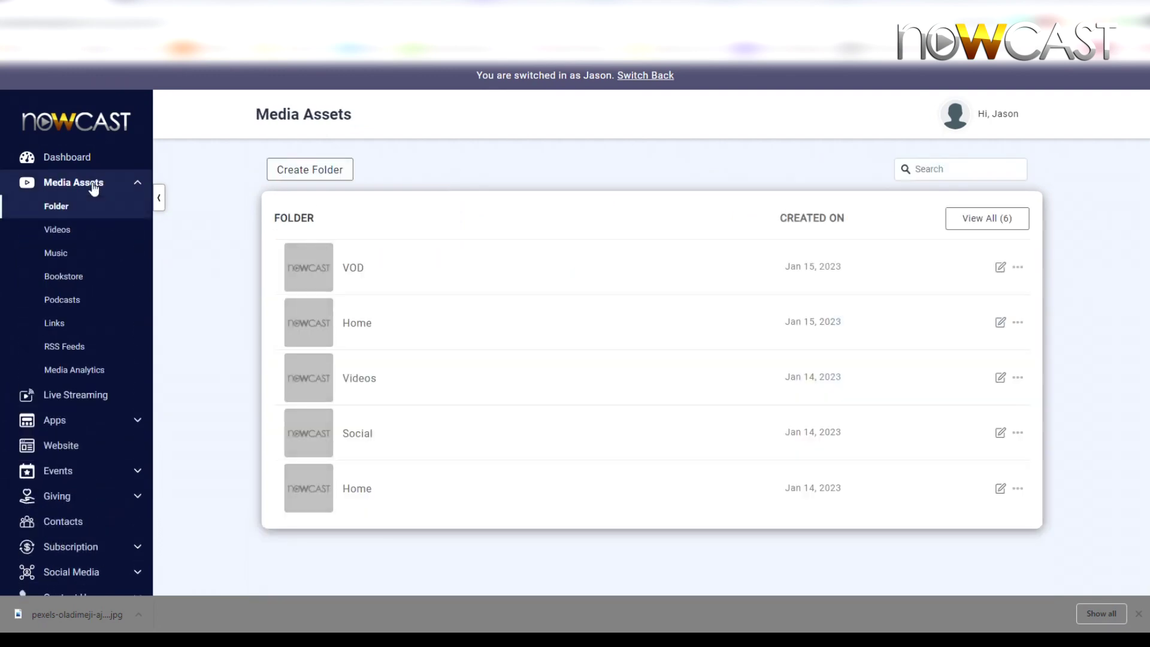
{"action": "left_click", "coordinate": [69, 228]}
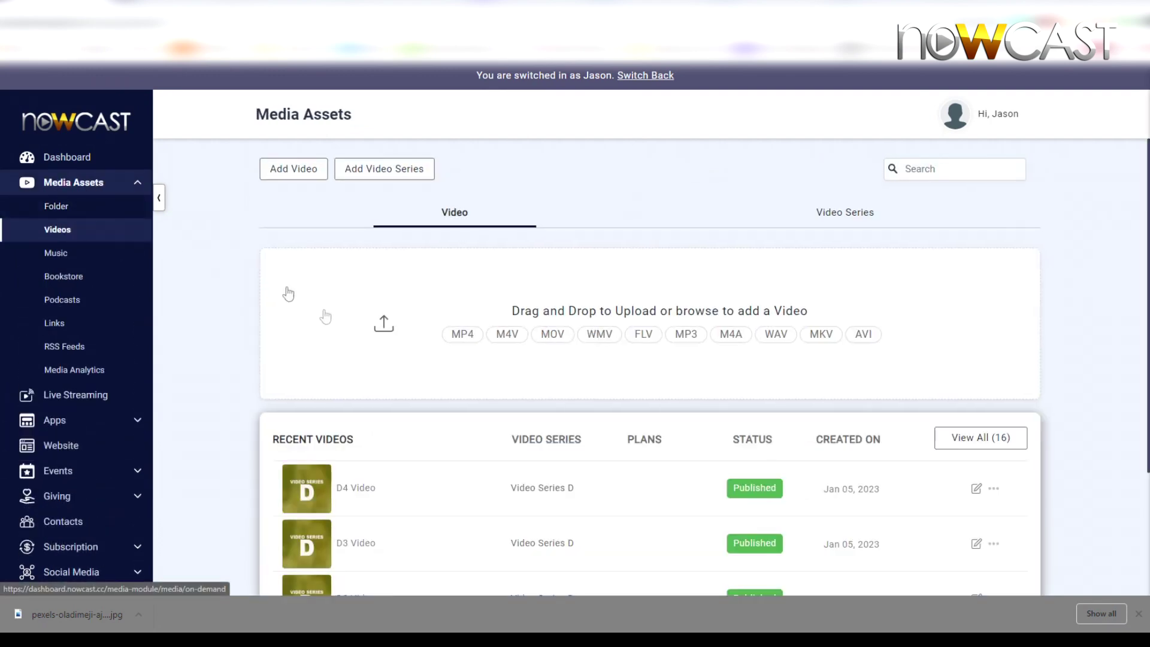
{"action": "scroll", "coordinate": [437, 408], "scroll_direction": "down", "scroll_amount": 3}
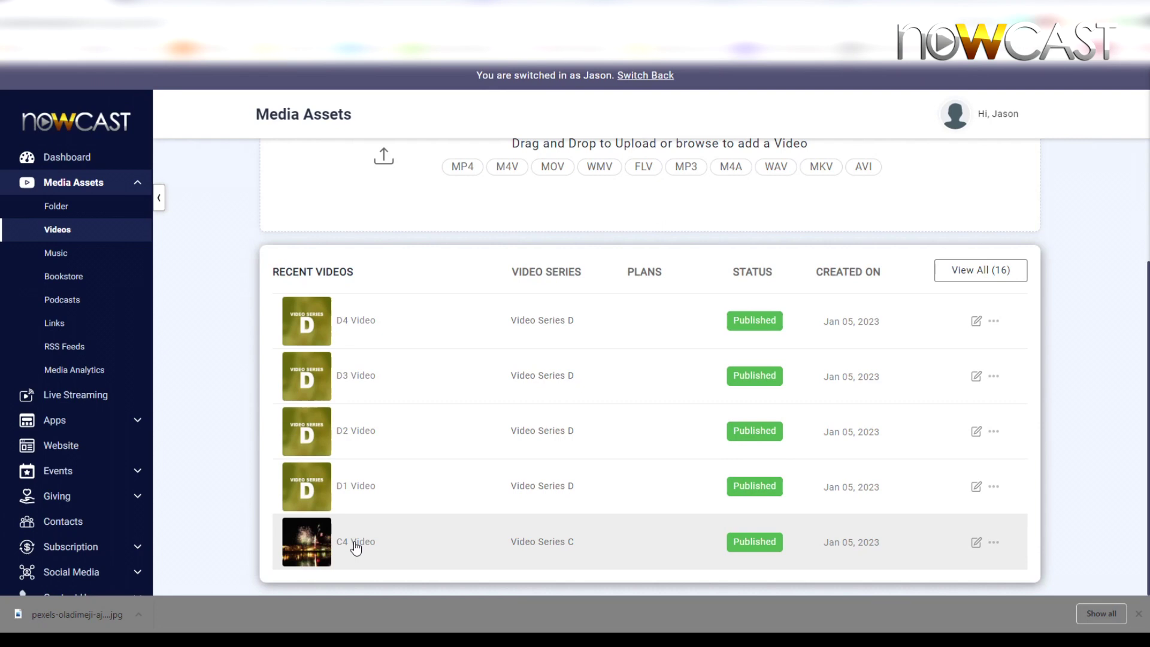
{"action": "left_click", "coordinate": [357, 545]}
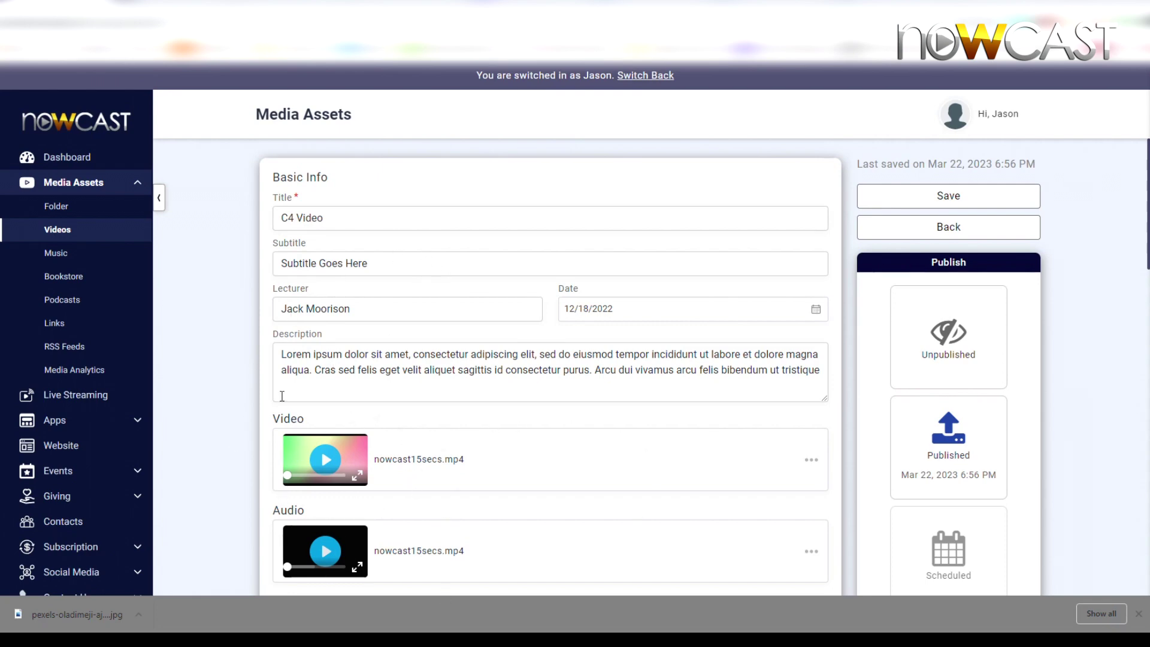
{"action": "scroll", "coordinate": [210, 422], "scroll_direction": "down", "scroll_amount": 15}
{"action": "scroll", "coordinate": [209, 423], "scroll_direction": "down", "scroll_amount": 5}
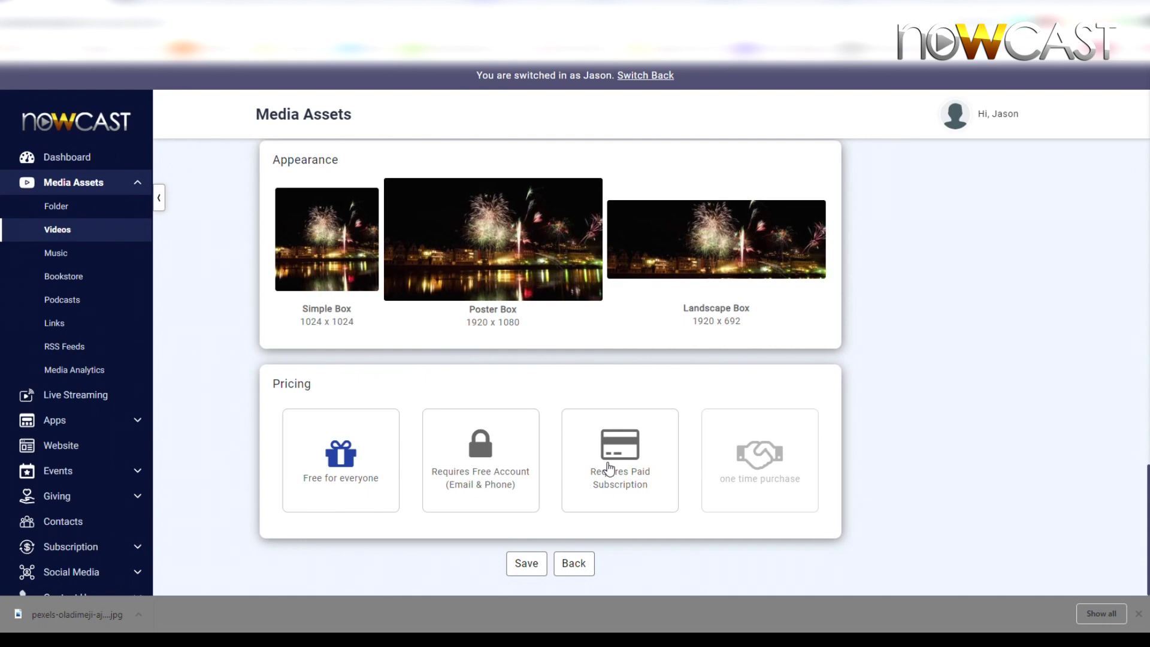
{"action": "left_click", "coordinate": [610, 467]}
- Offer the C4 Video's paid subscription through Annual Plan and Monthly Plan, then save
{"action": "scroll", "coordinate": [485, 511], "scroll_direction": "down", "scroll_amount": 1}
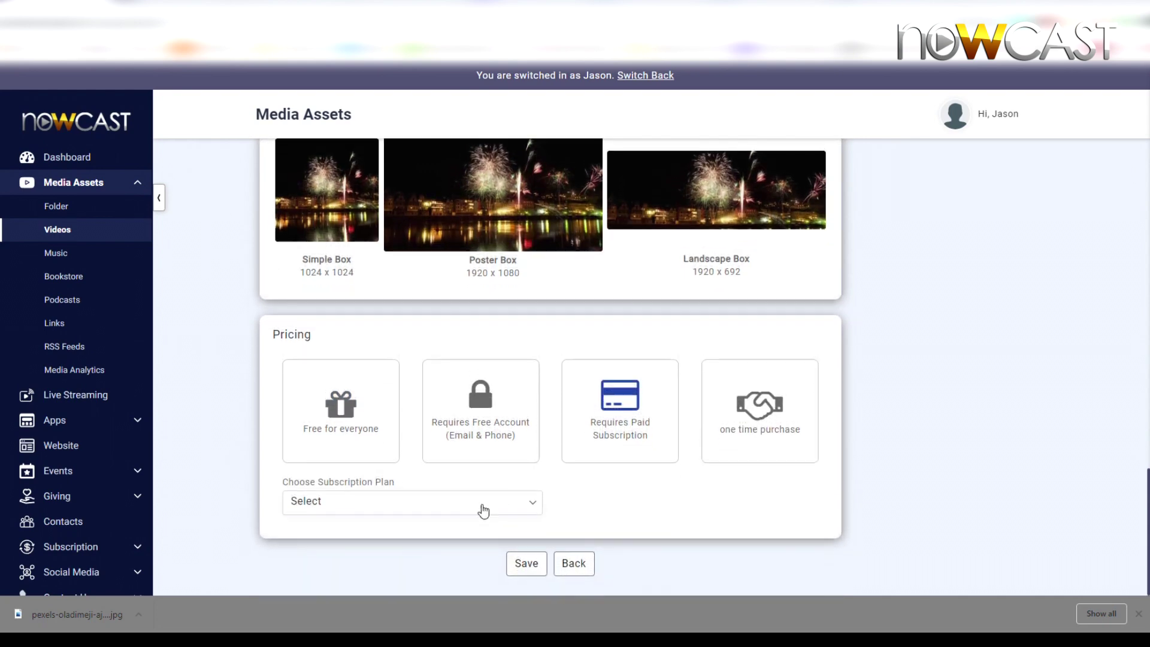
{"action": "left_click", "coordinate": [484, 511]}
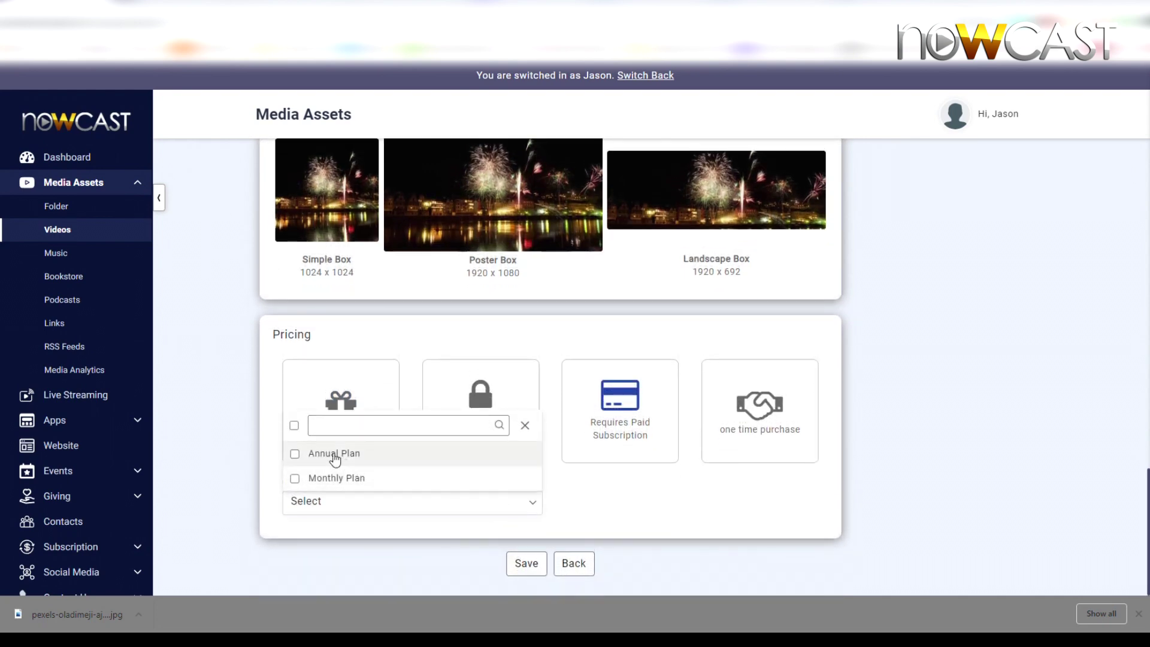
{"action": "left_click", "coordinate": [341, 457]}
{"action": "left_click", "coordinate": [333, 479]}
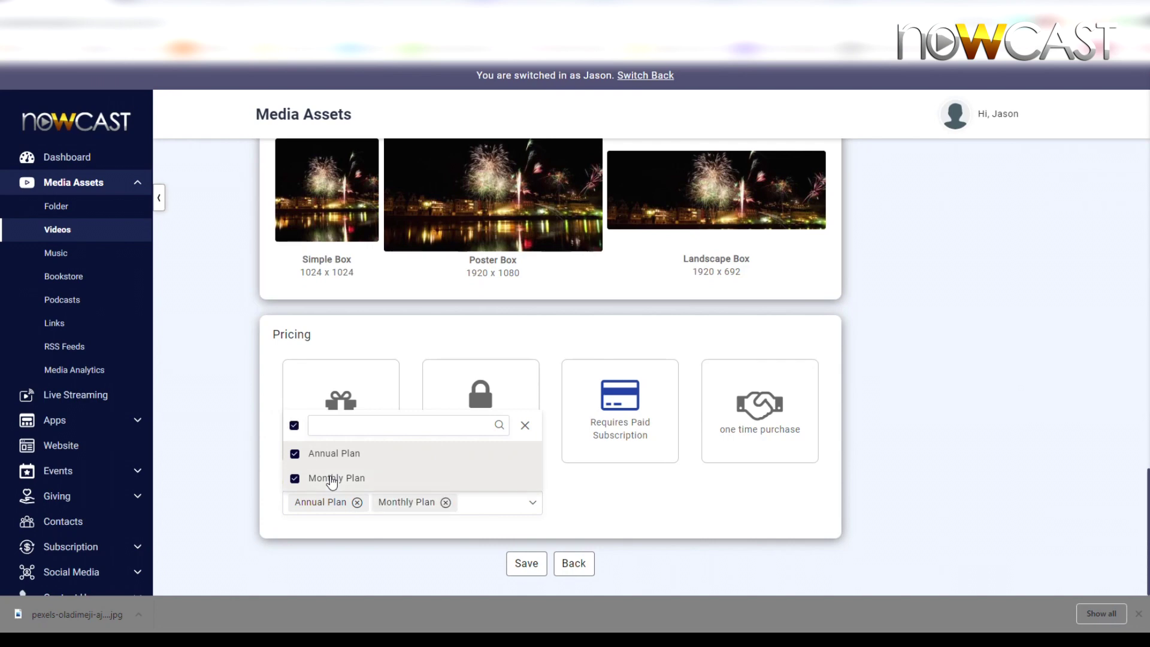
{"action": "left_click", "coordinate": [523, 564]}
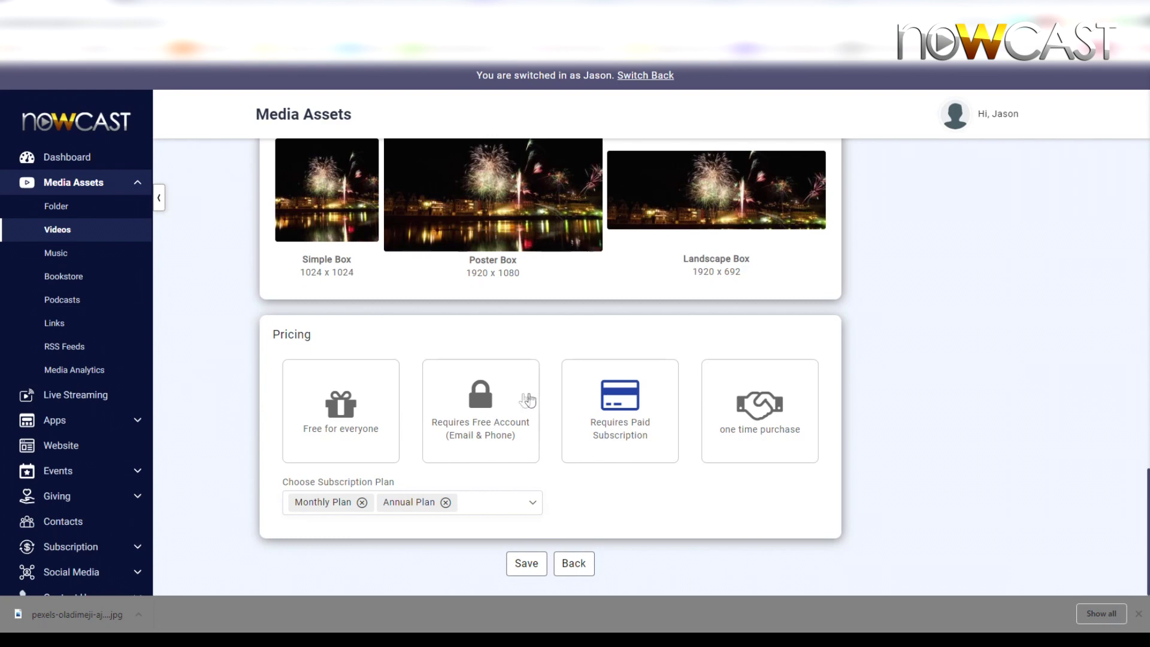
{"action": "scroll", "coordinate": [527, 401], "scroll_direction": "up", "scroll_amount": 4}
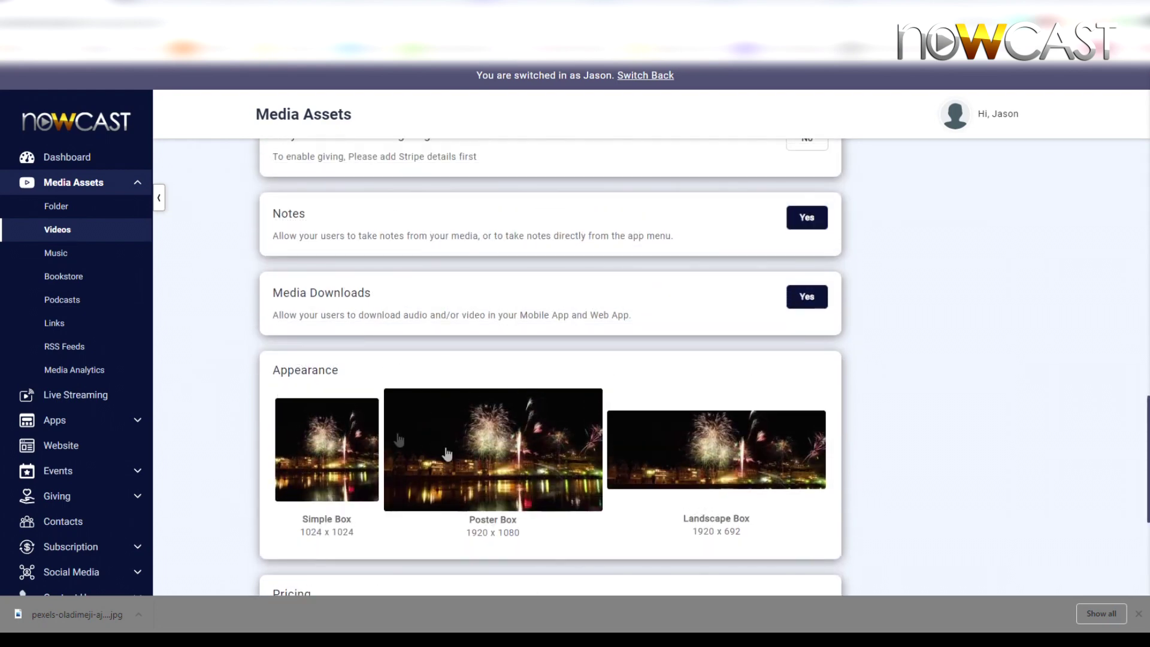